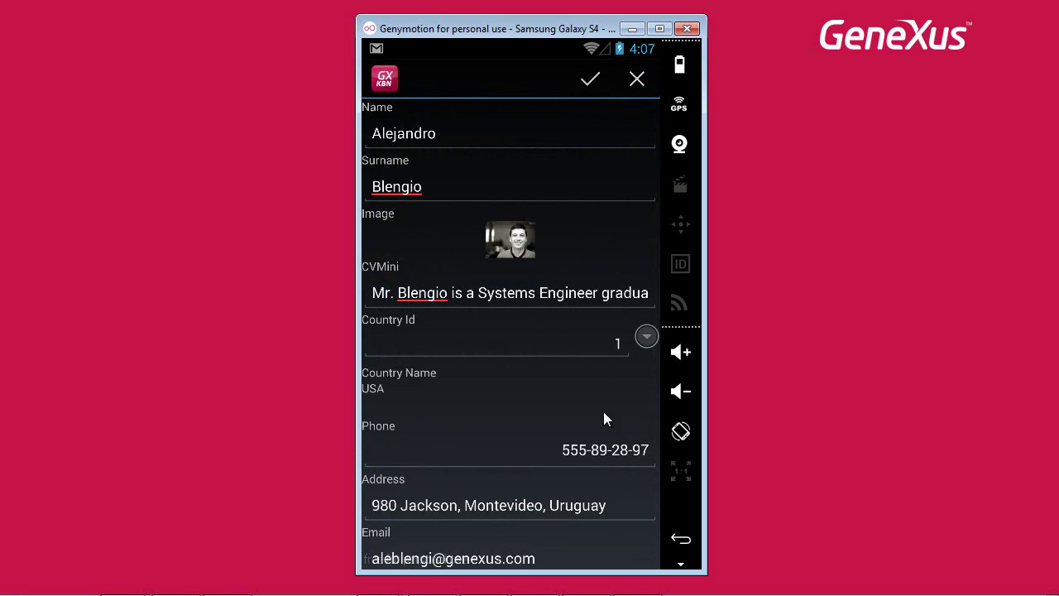
- Change one digit of the speaker's phone number in the edit form and save the record
{"action": "left_click", "coordinate": [619, 452]}
{"action": "left_click", "coordinate": [626, 454]}
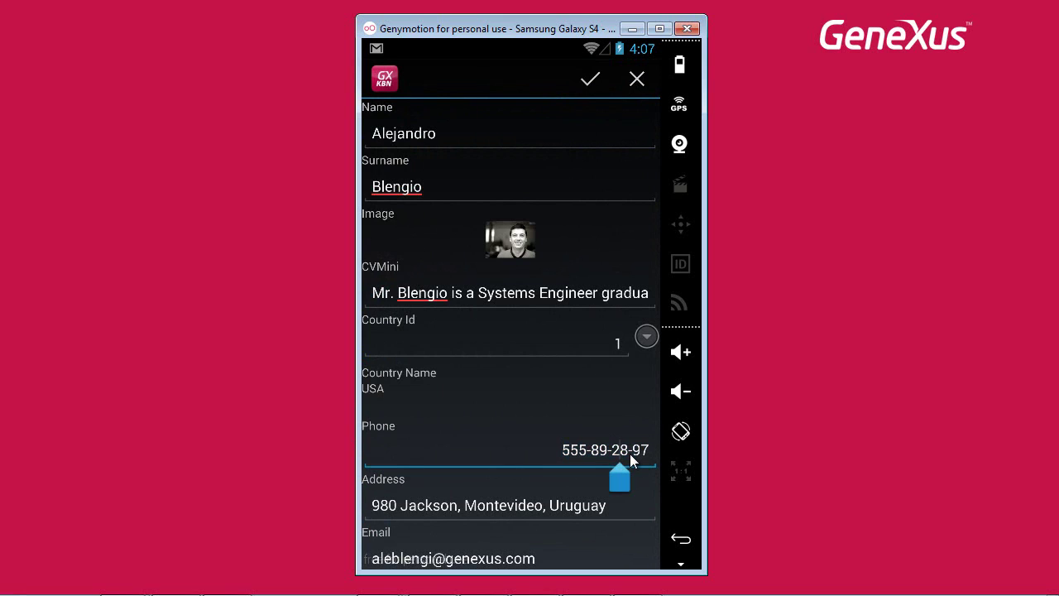
{"action": "key", "text": "BackSpace"}
{"action": "type", "text": "9"}
{"action": "left_click", "coordinate": [589, 74]}
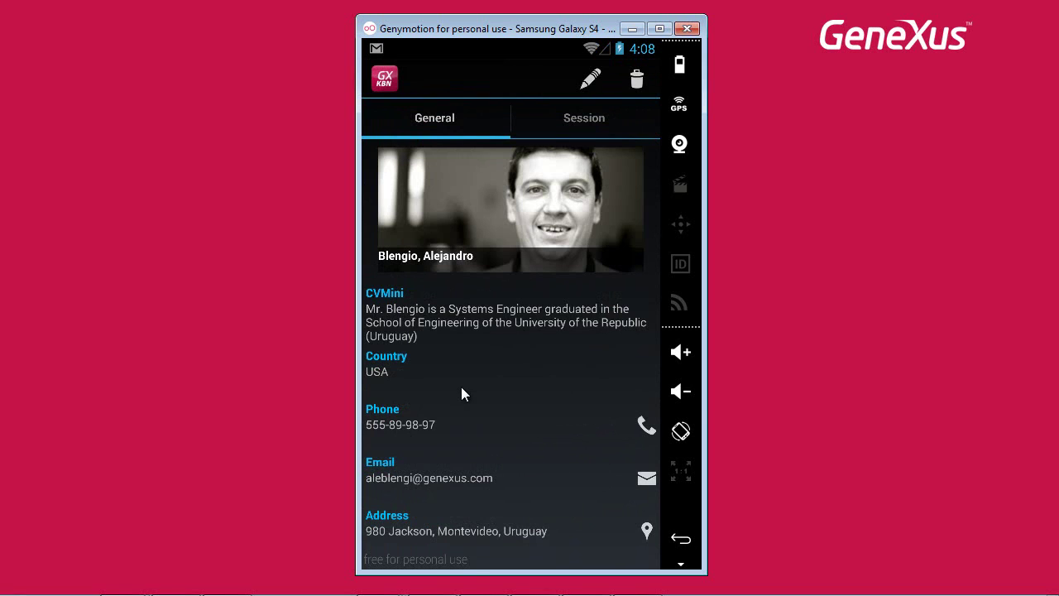
- Switch to GeneXus and compare the Edit and View layouts of the Speaker's Section (General)
{"action": "key", "text": "alt+Tab"}
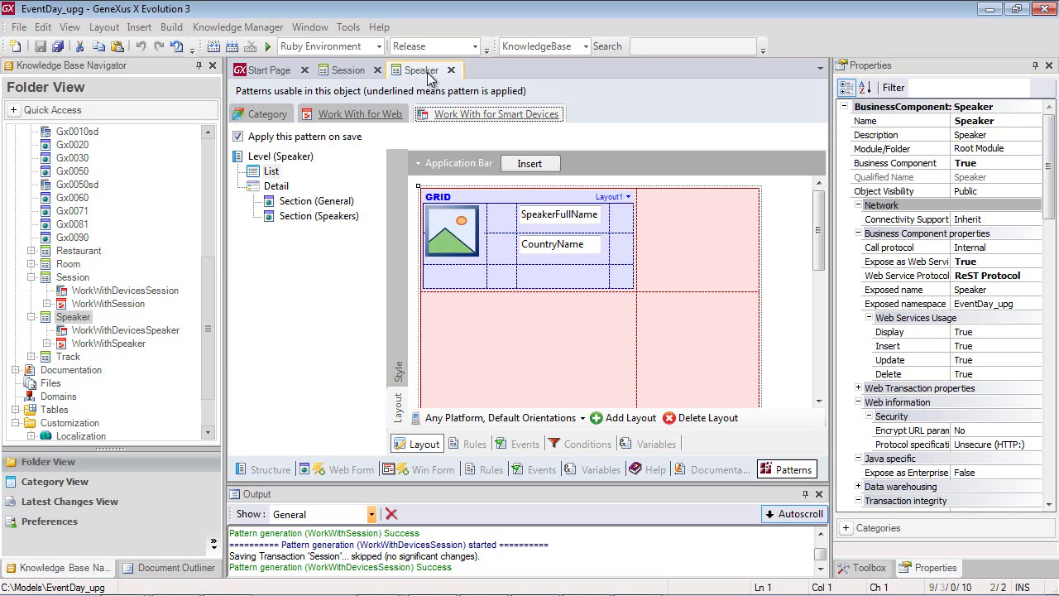
{"action": "left_click", "coordinate": [298, 203]}
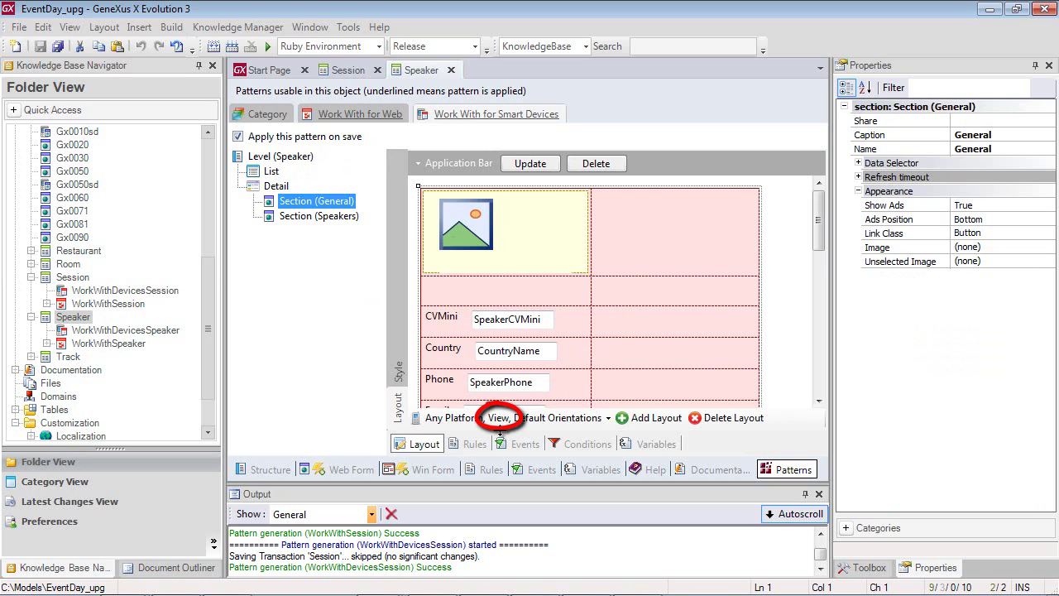
{"action": "left_click", "coordinate": [607, 418]}
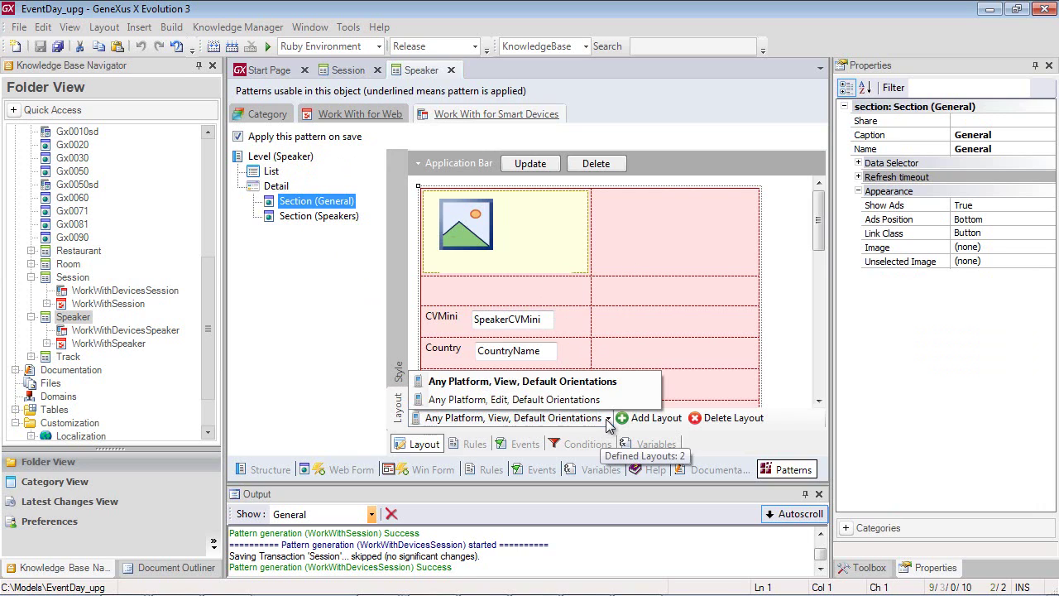
{"action": "left_click", "coordinate": [591, 397]}
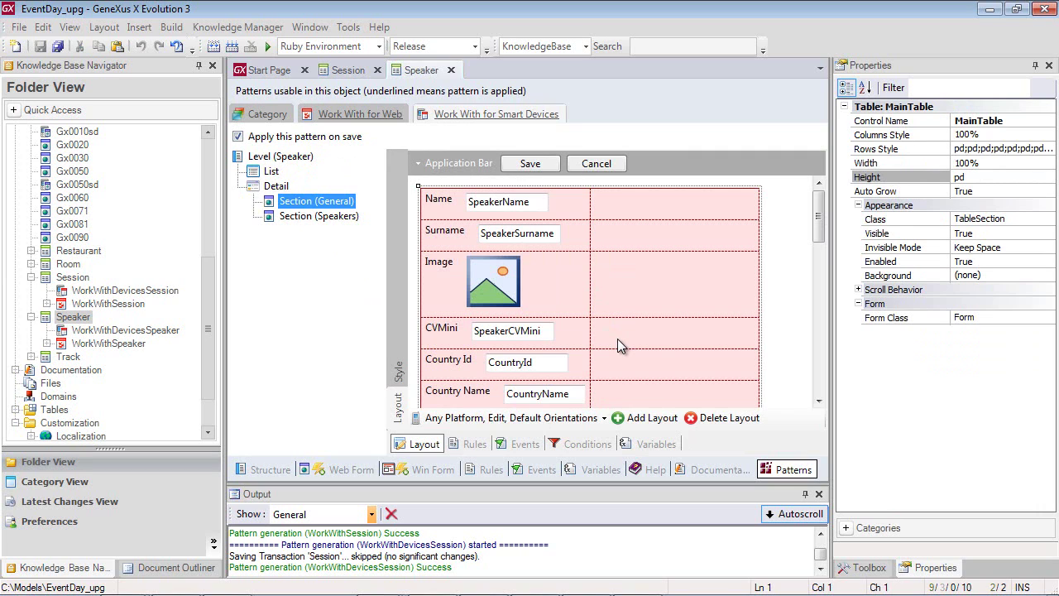
{"action": "left_click", "coordinate": [500, 420]}
{"action": "left_click", "coordinate": [488, 378]}
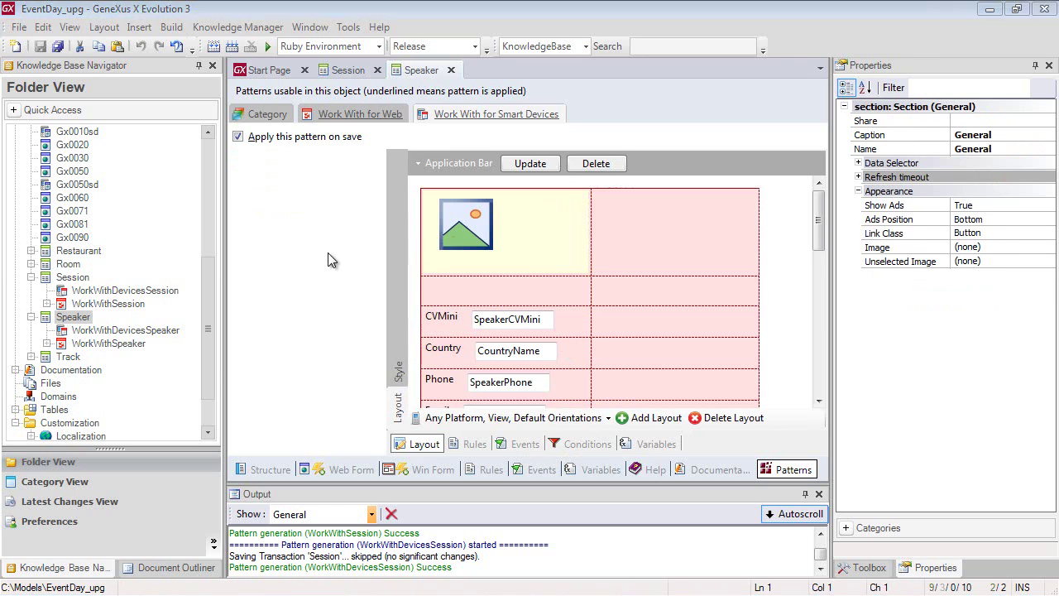
- Open the Session object, then view the session "Design and Development: searching for integration" with its speakers and tracks in the Genymotion emulator
{"action": "left_click", "coordinate": [339, 73]}
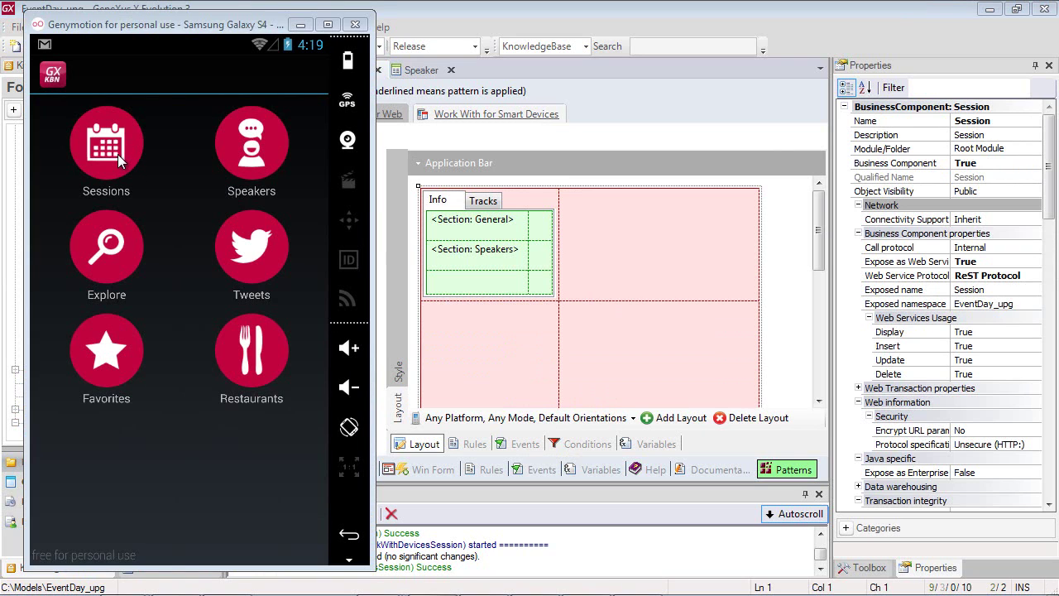
{"action": "left_click", "coordinate": [118, 154]}
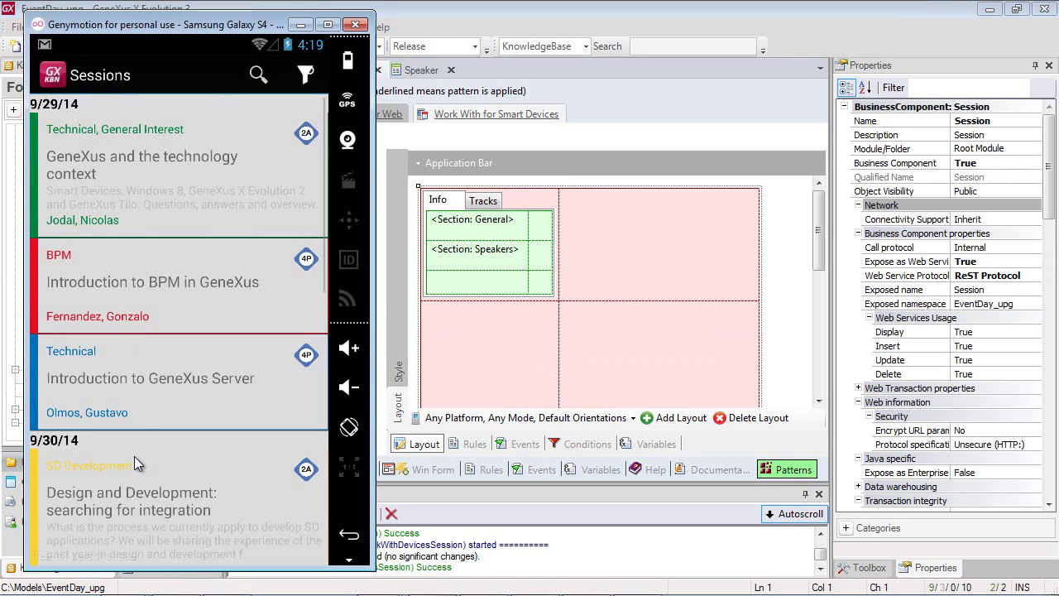
{"action": "left_click", "coordinate": [134, 489]}
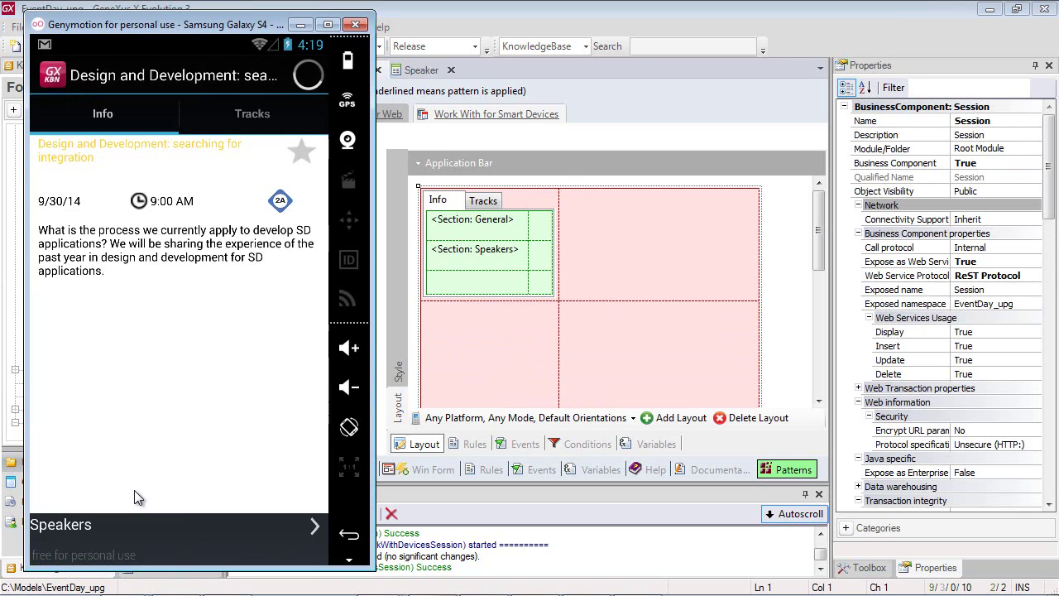
{"action": "left_click", "coordinate": [142, 536]}
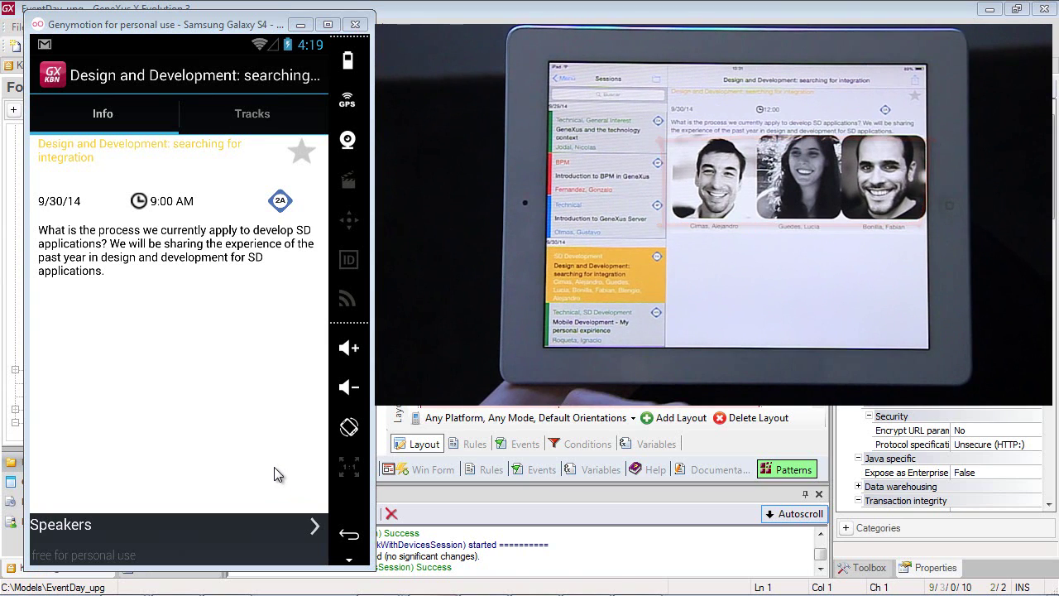
{"action": "left_click", "coordinate": [261, 121]}
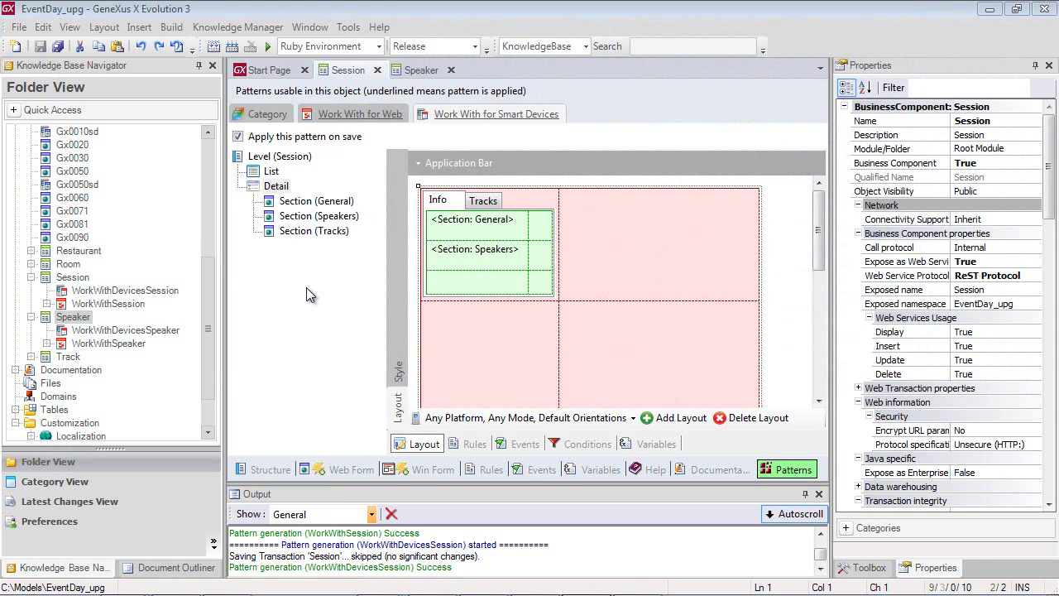
- Examine the Session Detail layout: the General and Speakers section components and the Info and Tracks tab pages
{"action": "left_click", "coordinate": [278, 188]}
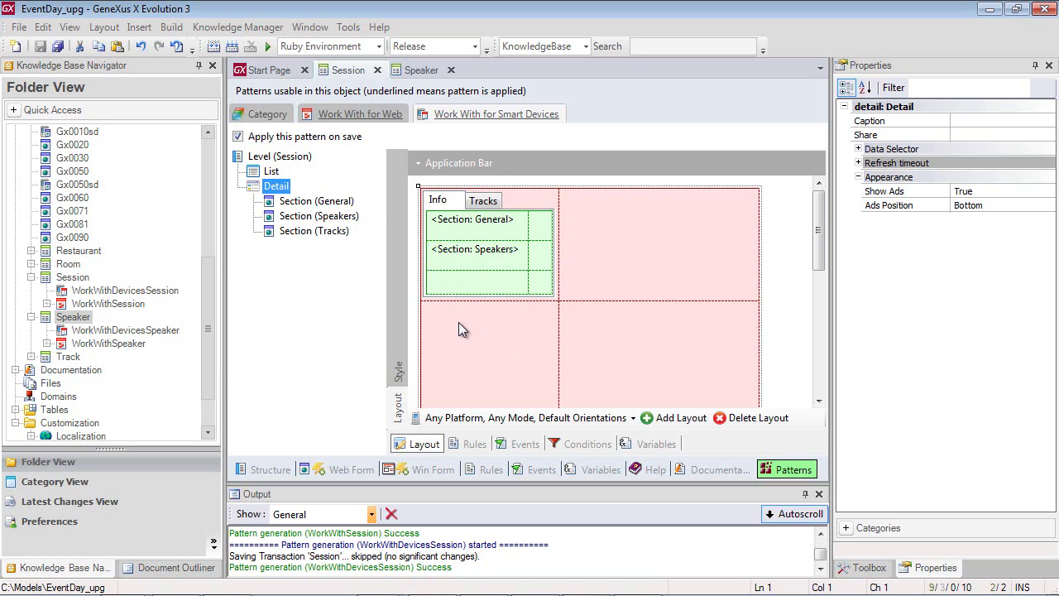
{"action": "left_click", "coordinate": [474, 224]}
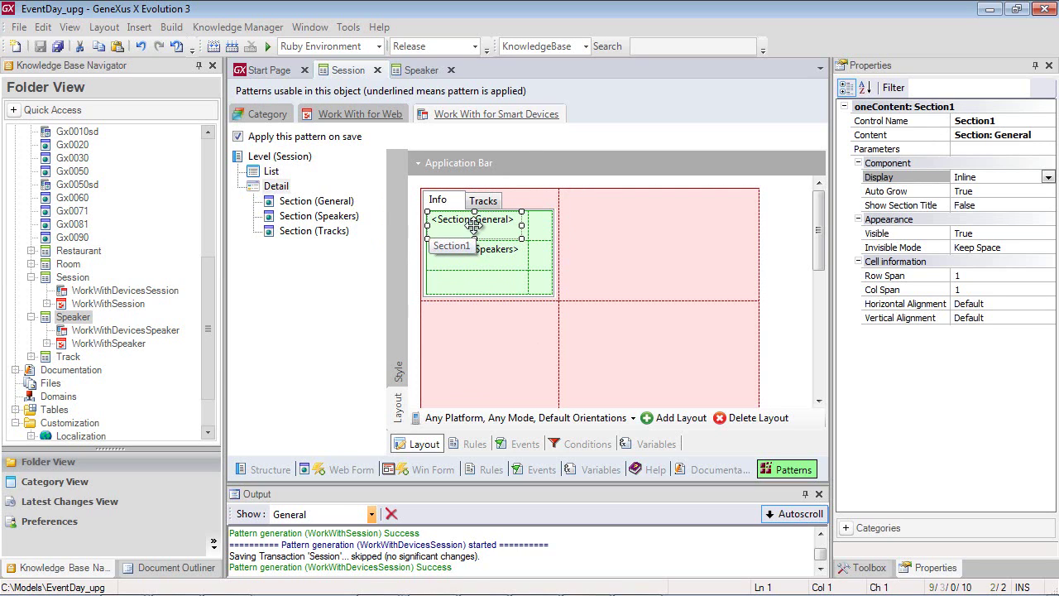
{"action": "left_click", "coordinate": [488, 251]}
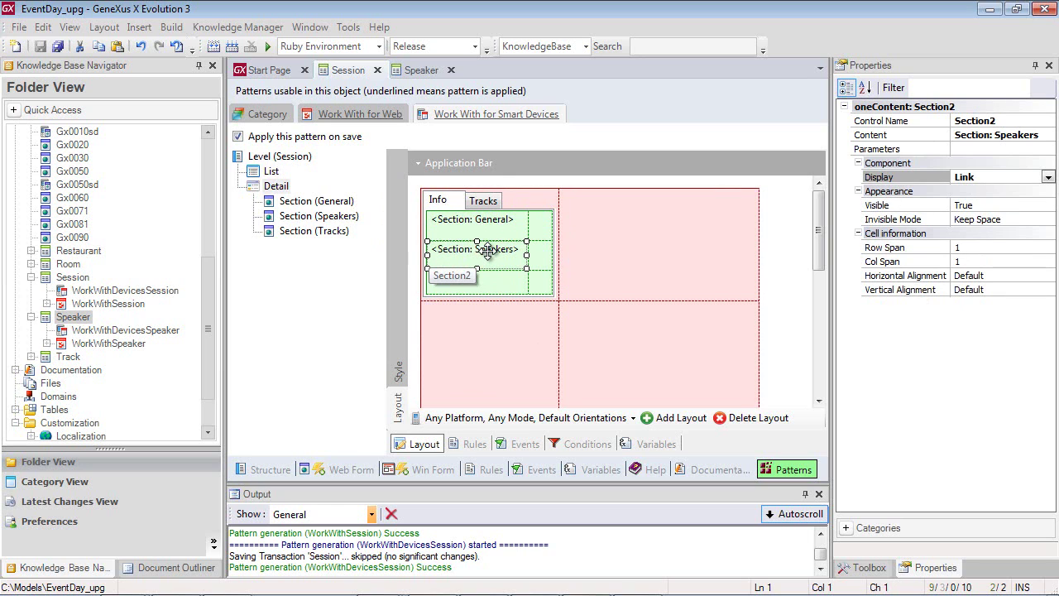
{"action": "left_click", "coordinate": [488, 205]}
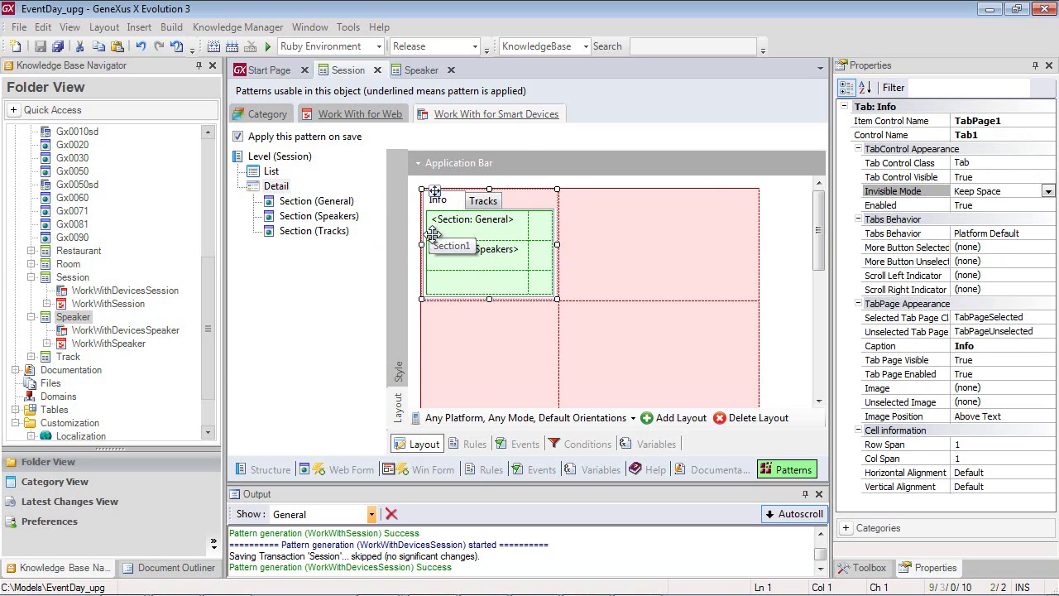
{"action": "left_click", "coordinate": [486, 203]}
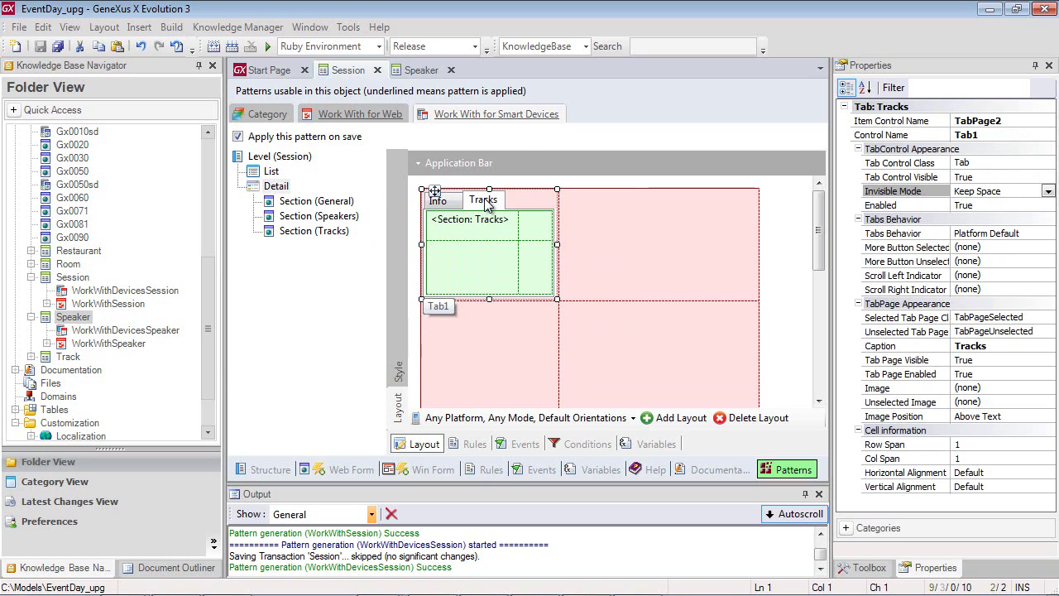
{"action": "left_click", "coordinate": [454, 207]}
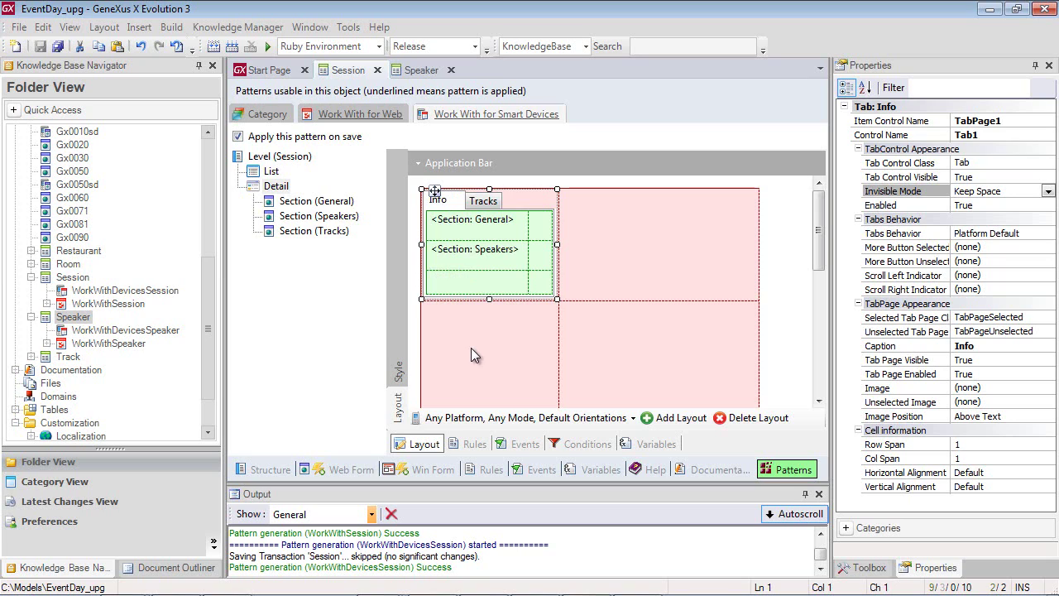
- Check the layouts defined for the Session Detail, start adding a new one and widen the editing area
{"action": "left_click", "coordinate": [539, 418]}
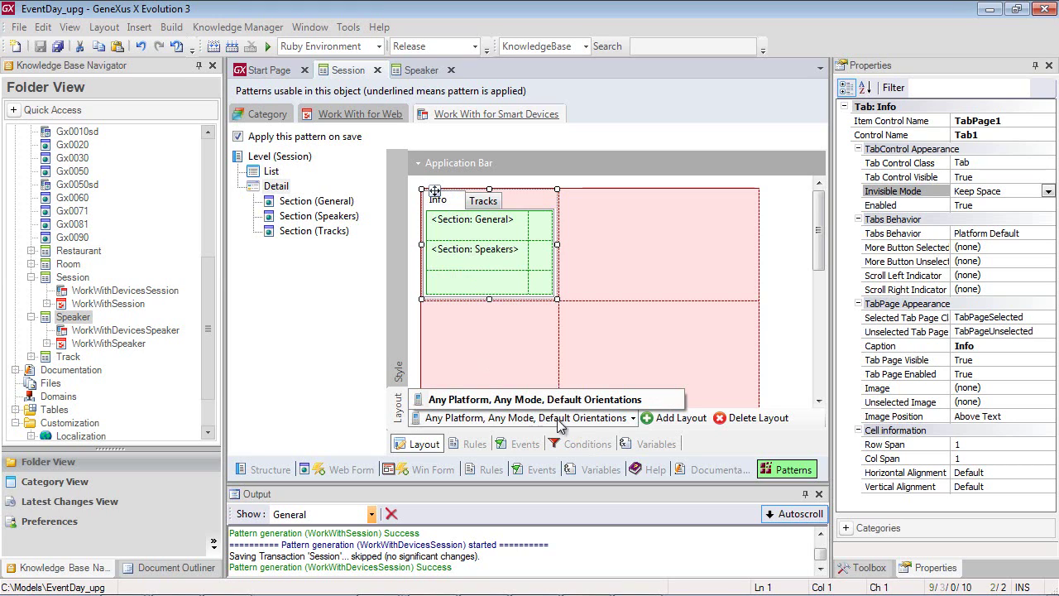
{"action": "left_click", "coordinate": [633, 420]}
{"action": "left_click", "coordinate": [674, 420]}
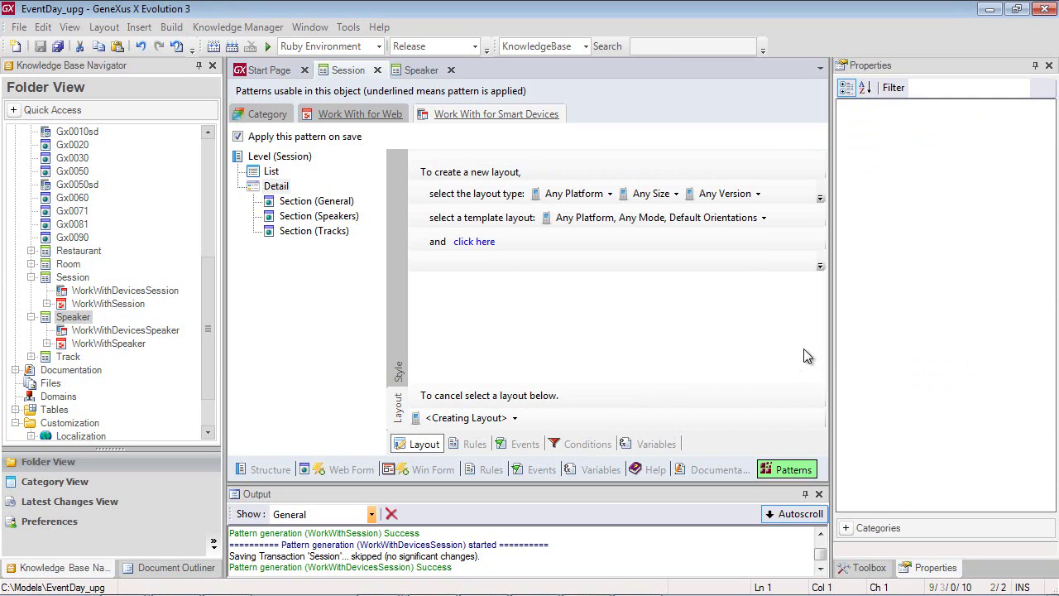
{"action": "left_click_drag", "start_coordinate": [832, 341], "coordinate": [971, 340]}
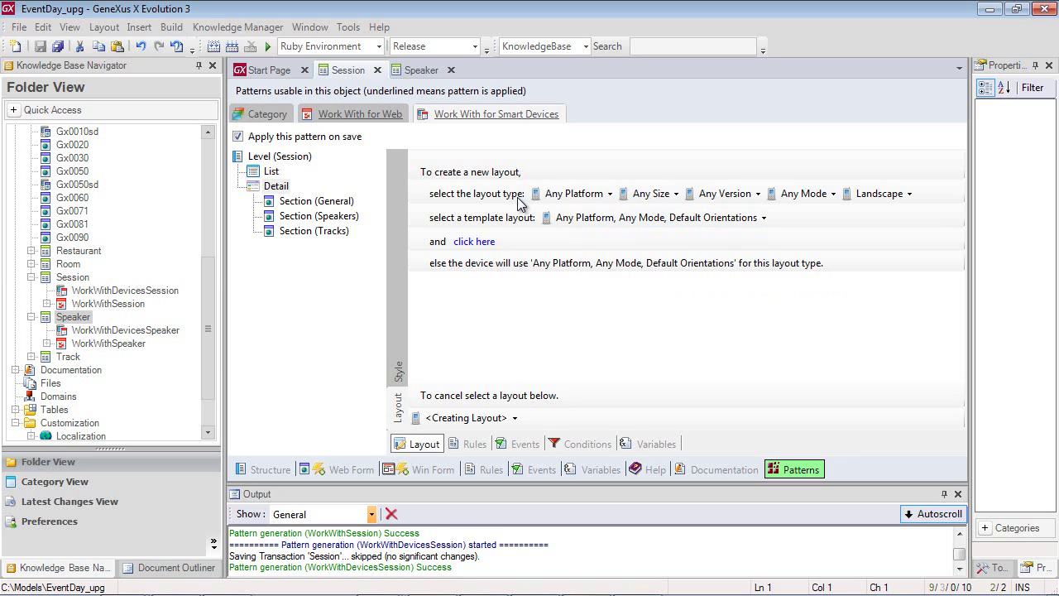
- Set the new layout's type to iOS, iPad, version 7.0, keeping Any Mode and Default Orientations
{"action": "left_click", "coordinate": [589, 196]}
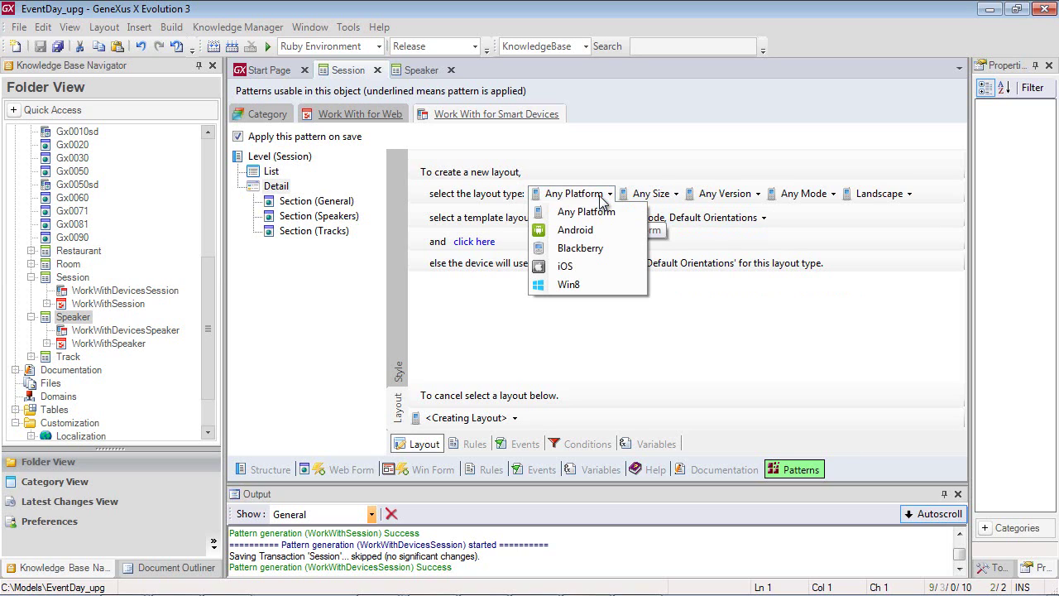
{"action": "left_click", "coordinate": [586, 267]}
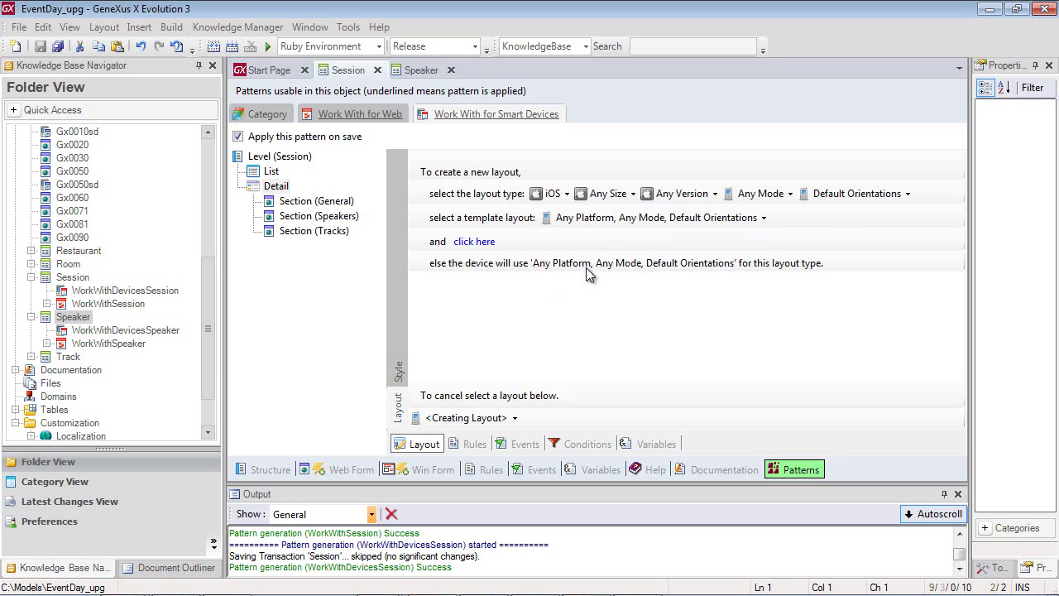
{"action": "left_click", "coordinate": [616, 197]}
{"action": "left_click", "coordinate": [616, 230]}
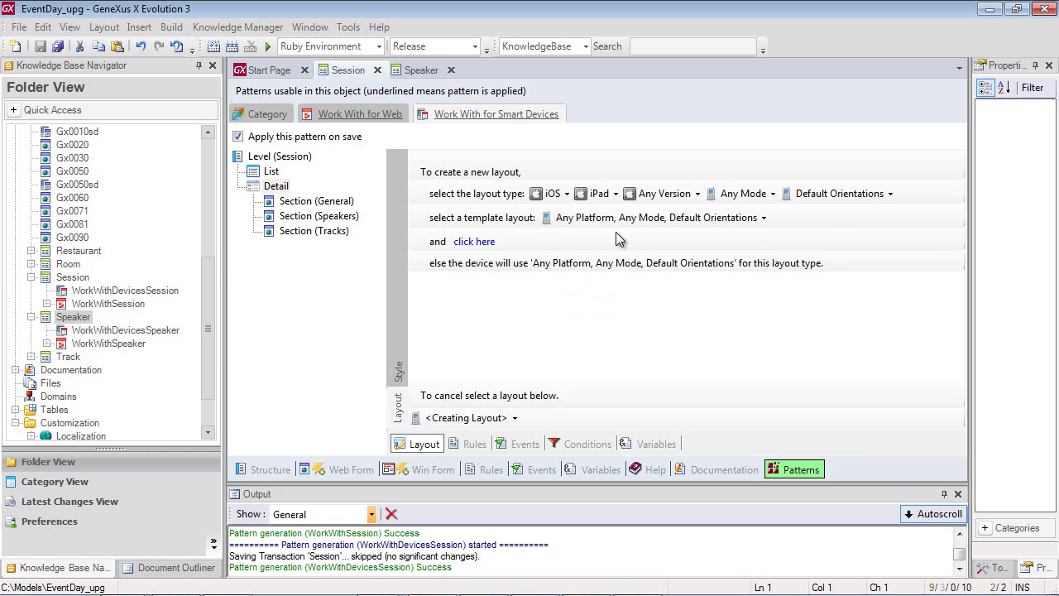
{"action": "left_click", "coordinate": [662, 194]}
{"action": "left_click", "coordinate": [657, 231]}
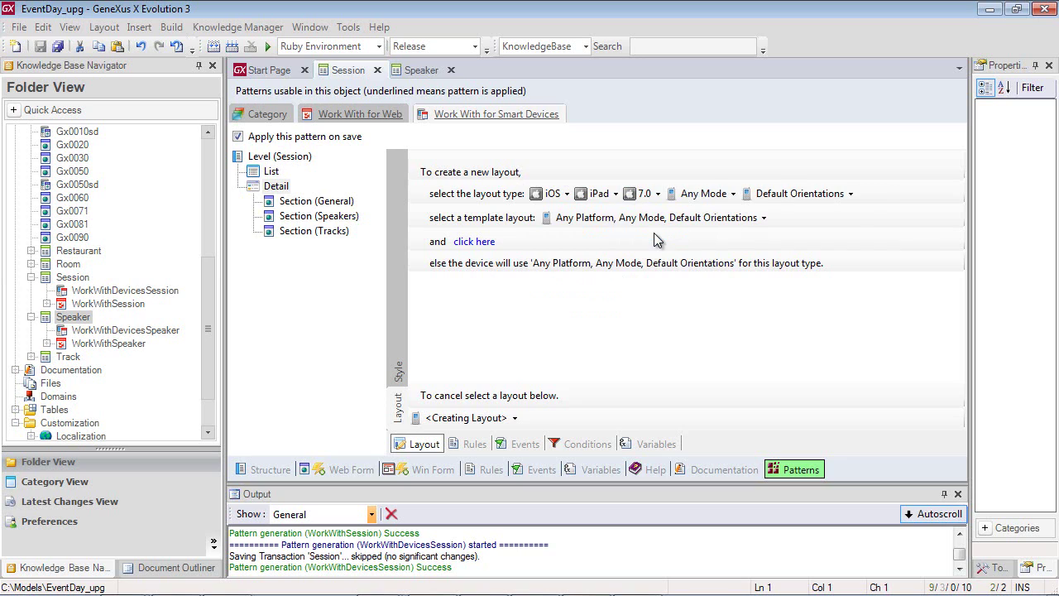
{"action": "left_click", "coordinate": [713, 199]}
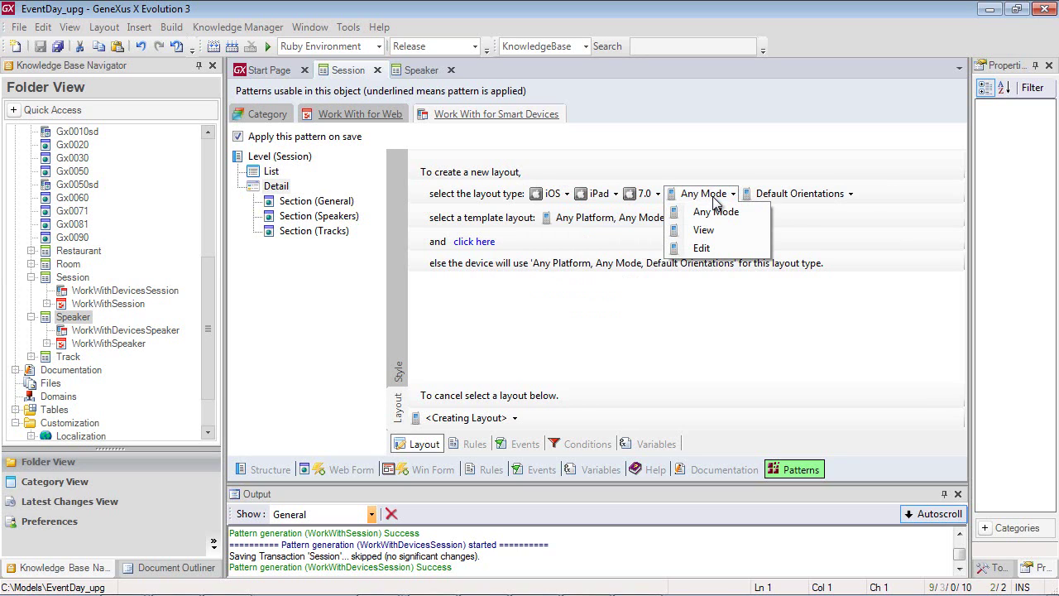
{"action": "left_click", "coordinate": [713, 199]}
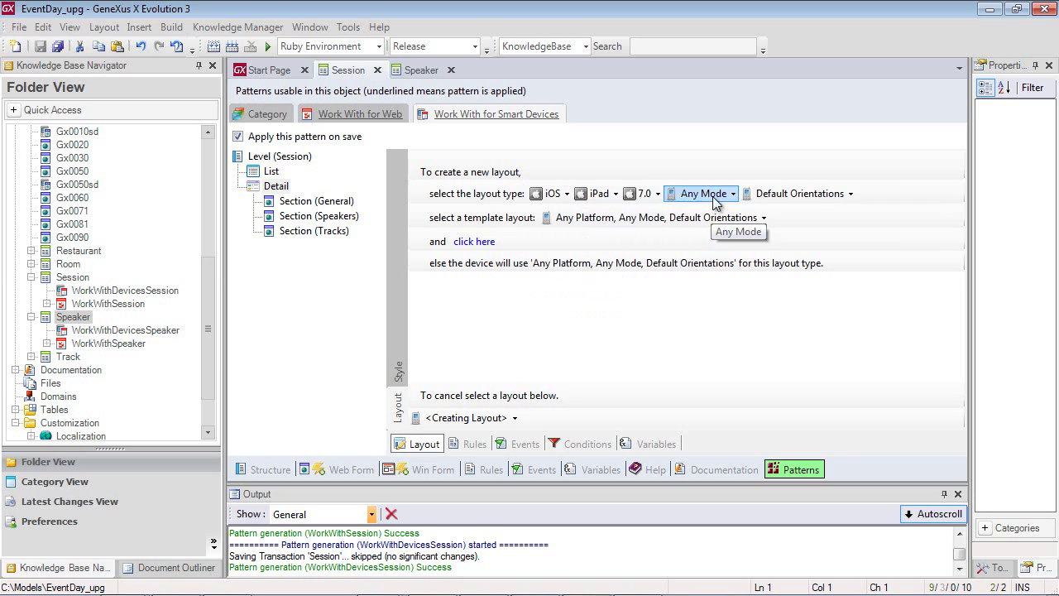
{"action": "left_click", "coordinate": [814, 199]}
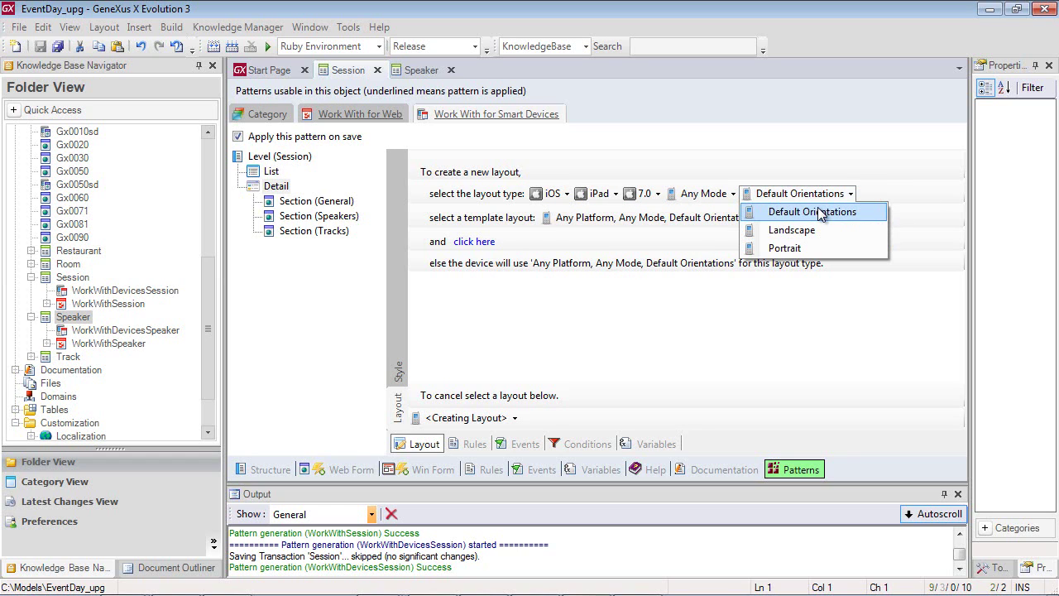
{"action": "left_click", "coordinate": [821, 215]}
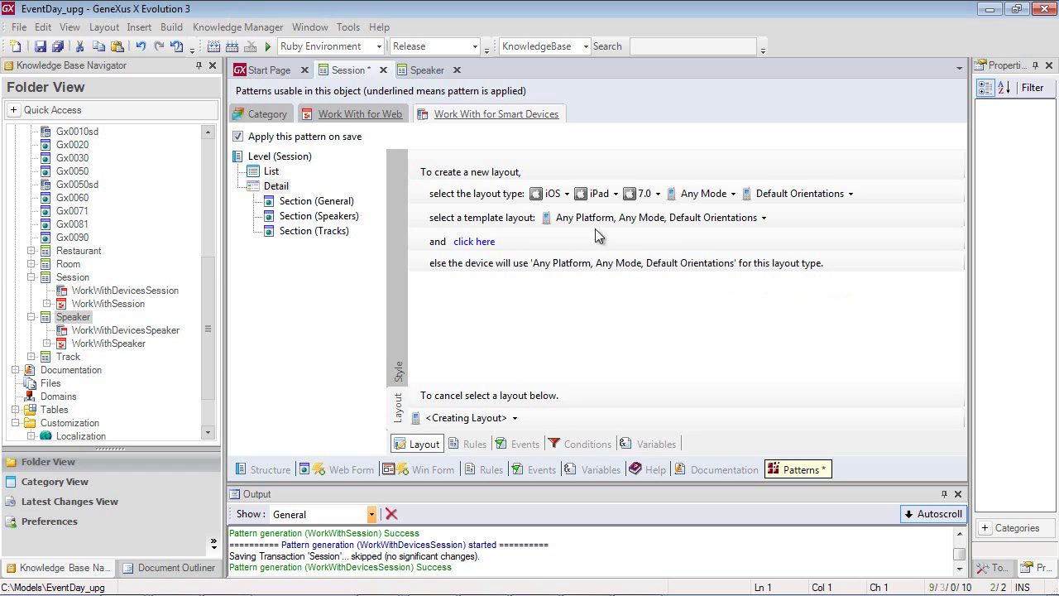
- Choose Default as the template layout and create the new iPad layout
{"action": "left_click", "coordinate": [733, 219]}
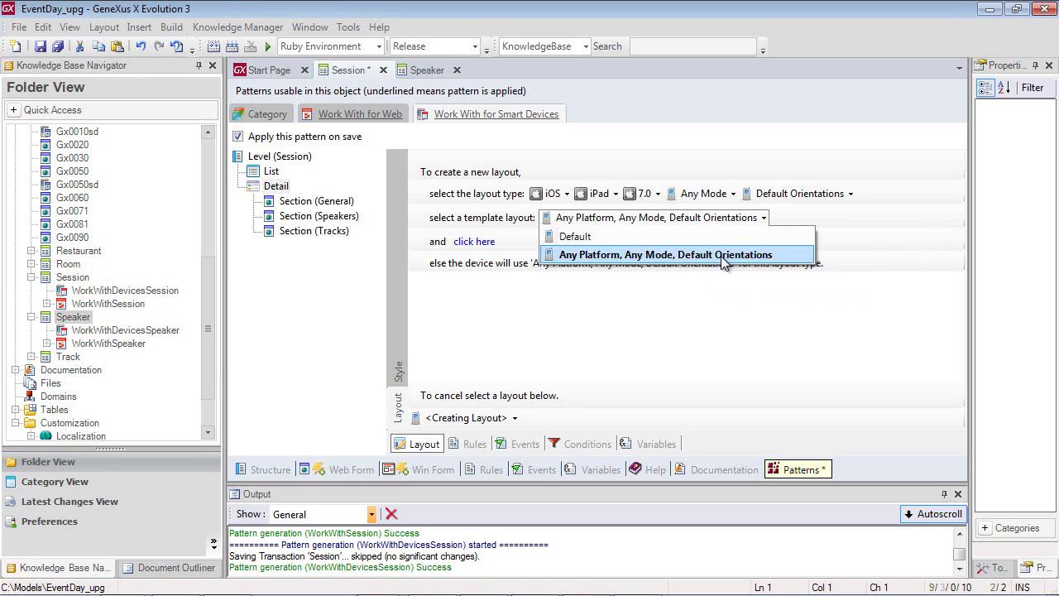
{"action": "left_click", "coordinate": [595, 238]}
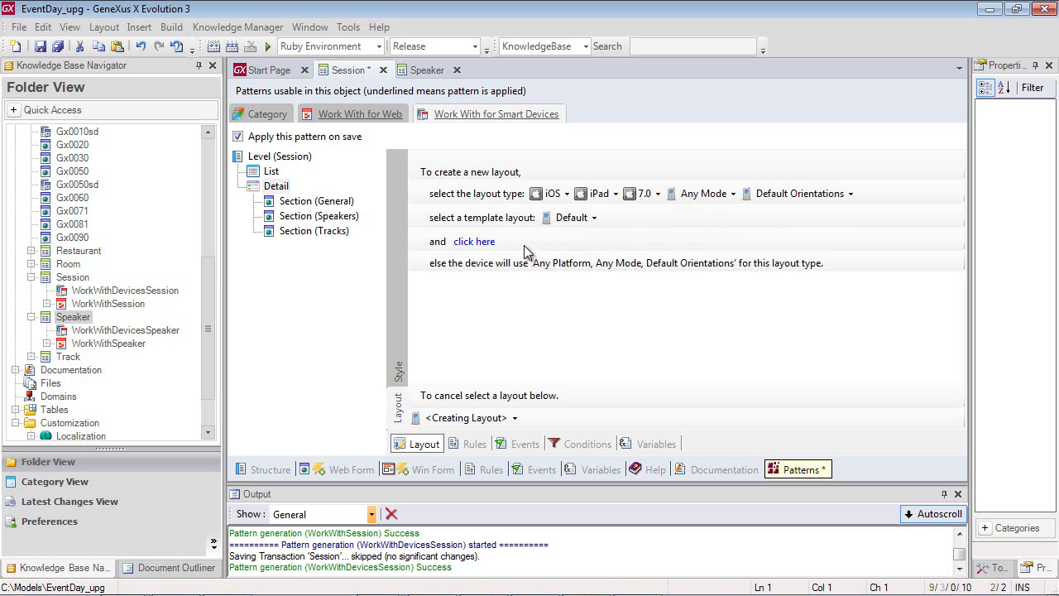
{"action": "left_click", "coordinate": [482, 242]}
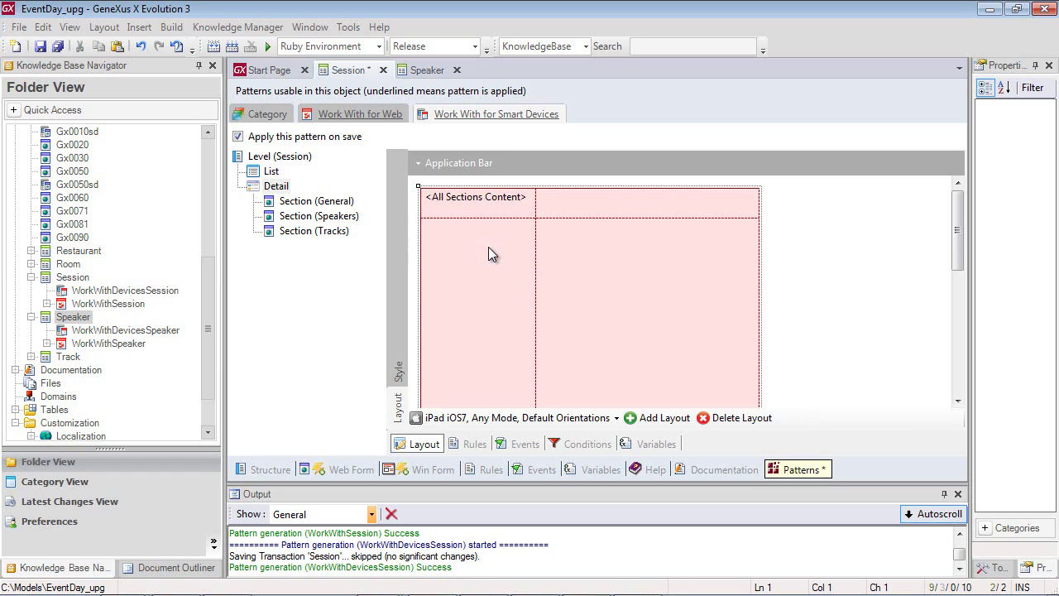
- Inspect the All Sections Content control in the iPad layout and switch back to the "Any Platform, Any Mode, Default Orientations" layout
{"action": "left_click", "coordinate": [478, 195]}
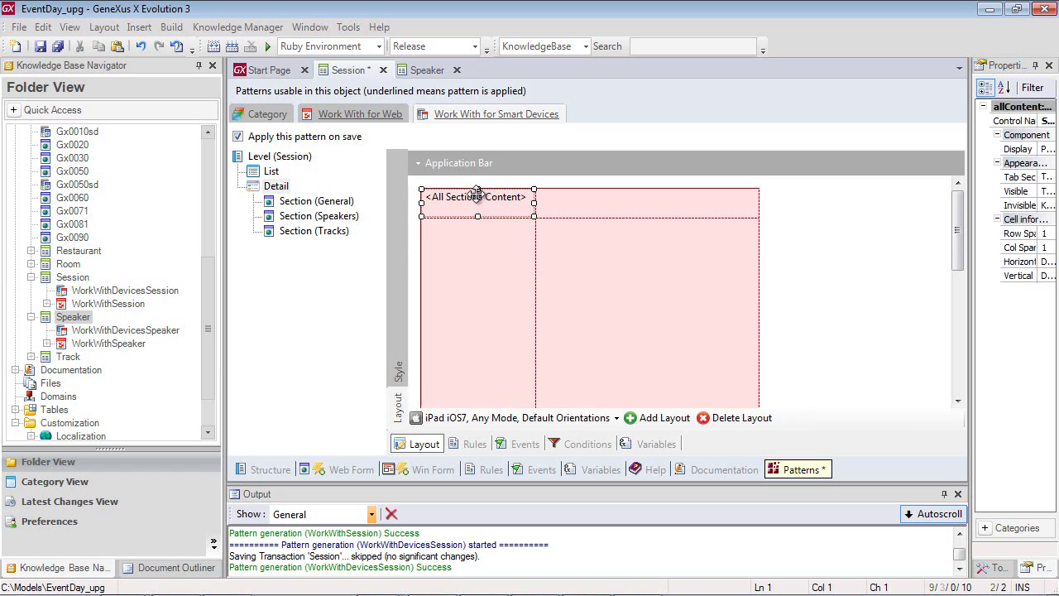
{"action": "left_click", "coordinate": [586, 418]}
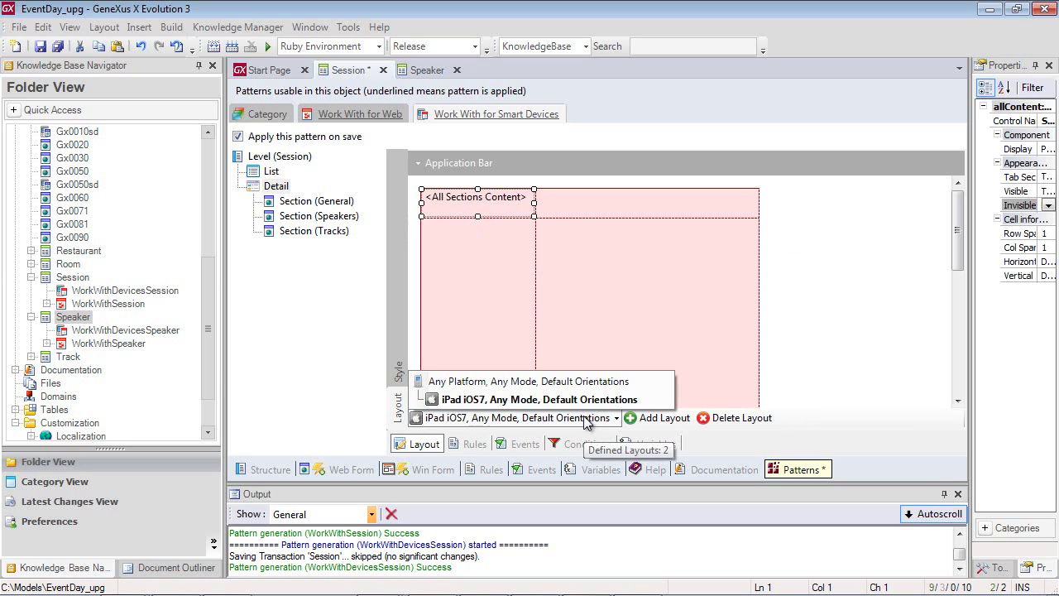
{"action": "left_click", "coordinate": [556, 382]}
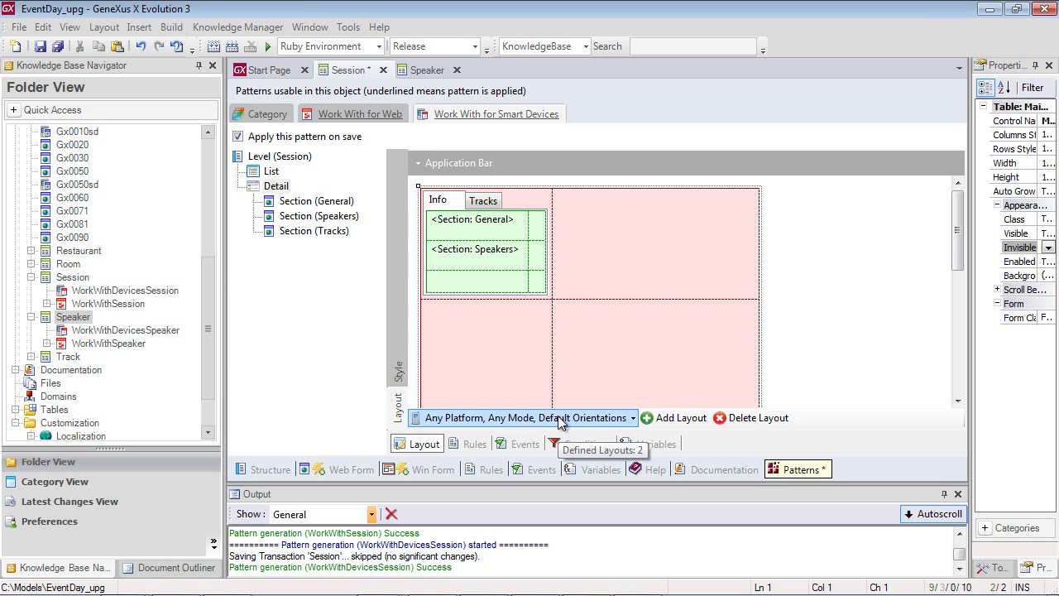
- Switch to the "iPad iOS7, Any Mode, Default Orientations" layout and delete its All Sections Content control
{"action": "left_click", "coordinate": [561, 419]}
{"action": "left_click", "coordinate": [556, 399]}
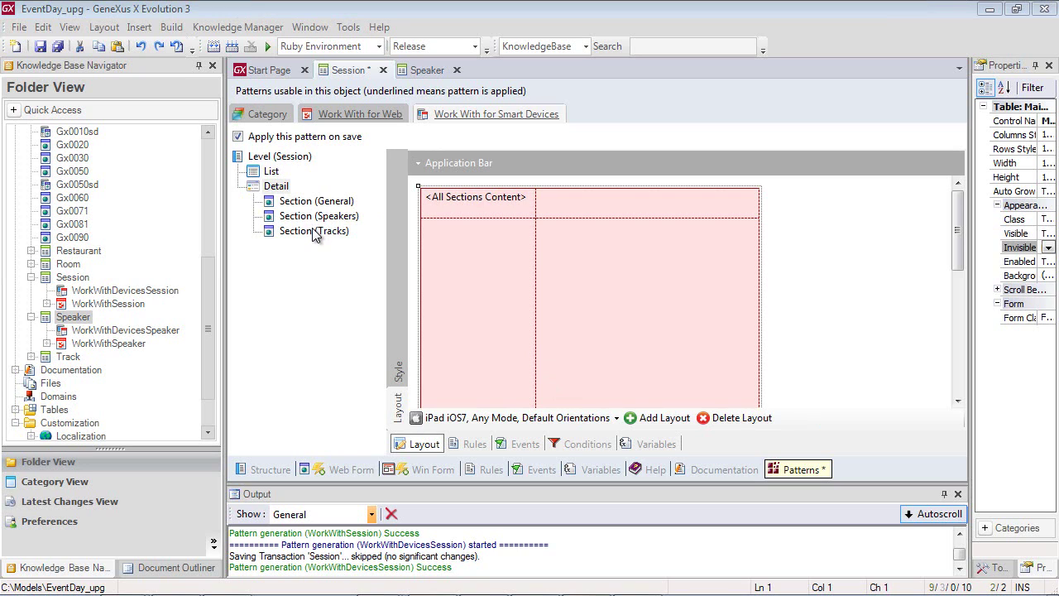
{"action": "left_click", "coordinate": [465, 206]}
{"action": "key", "text": "Delete"}
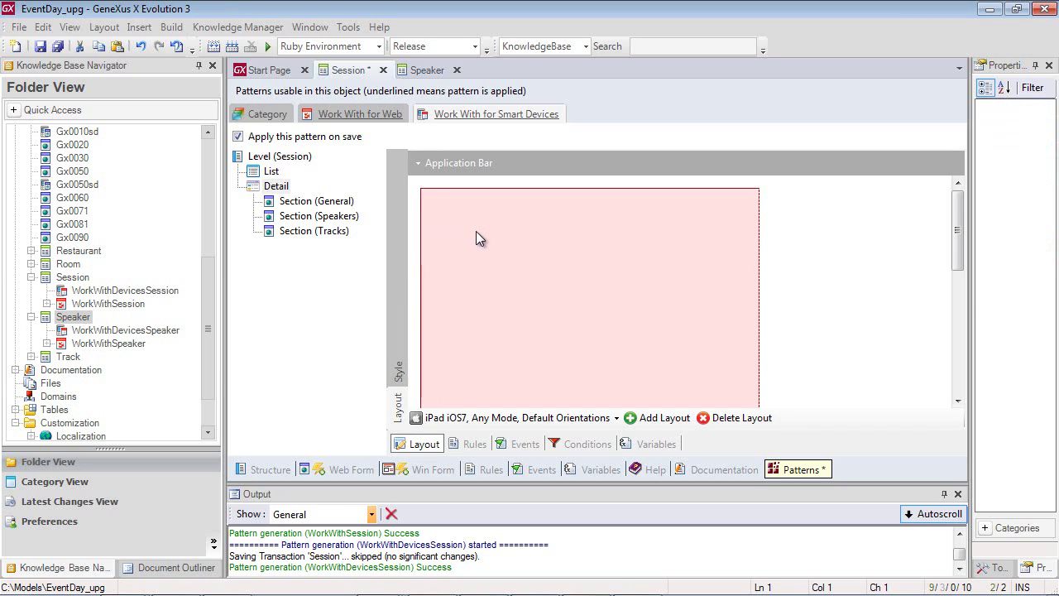
- Add the General section to the empty iPad layout and place the Speakers section directly below it
{"action": "left_click_drag", "start_coordinate": [970, 292], "coordinate": [913, 295]}
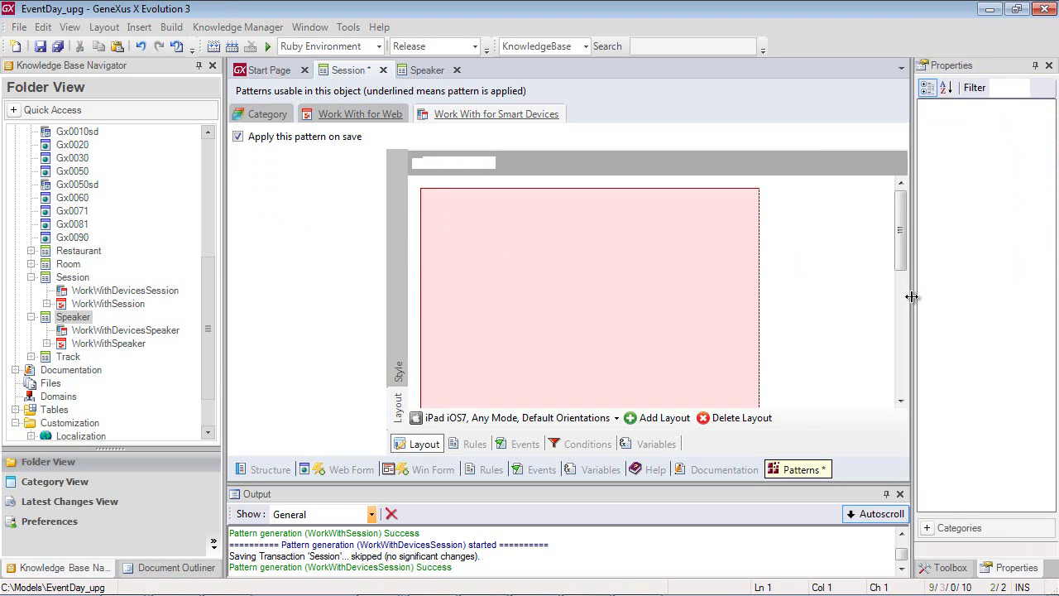
{"action": "left_click", "coordinate": [946, 568]}
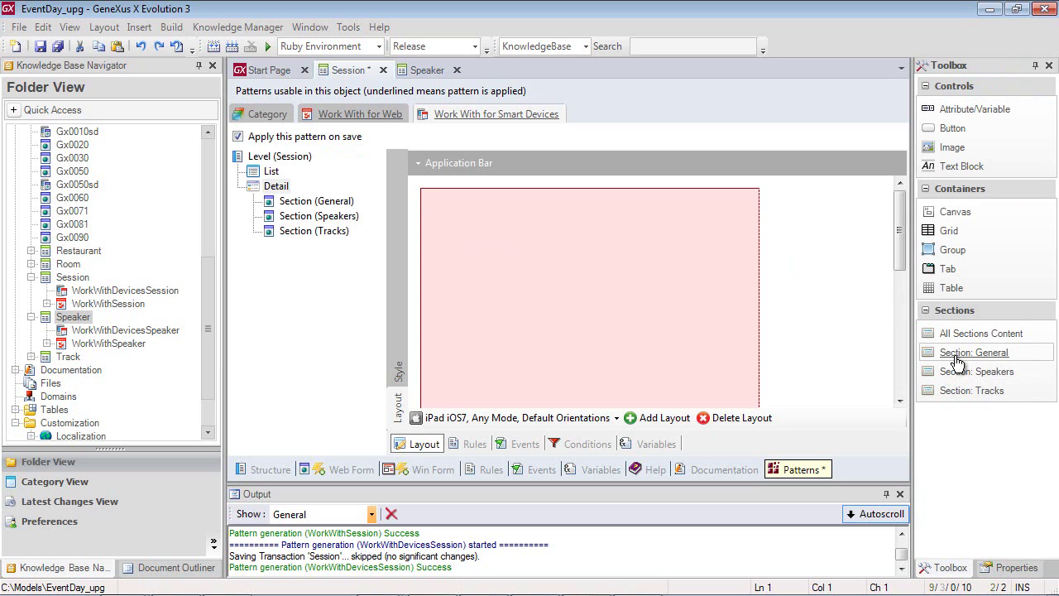
{"action": "left_click_drag", "start_coordinate": [943, 354], "coordinate": [565, 304]}
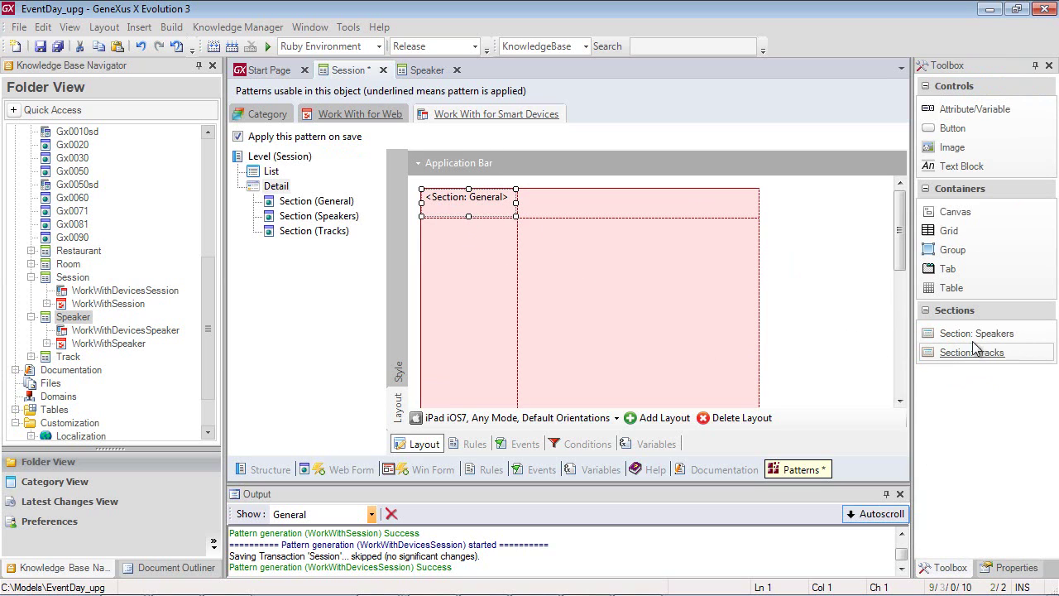
{"action": "left_click_drag", "start_coordinate": [972, 334], "coordinate": [476, 248]}
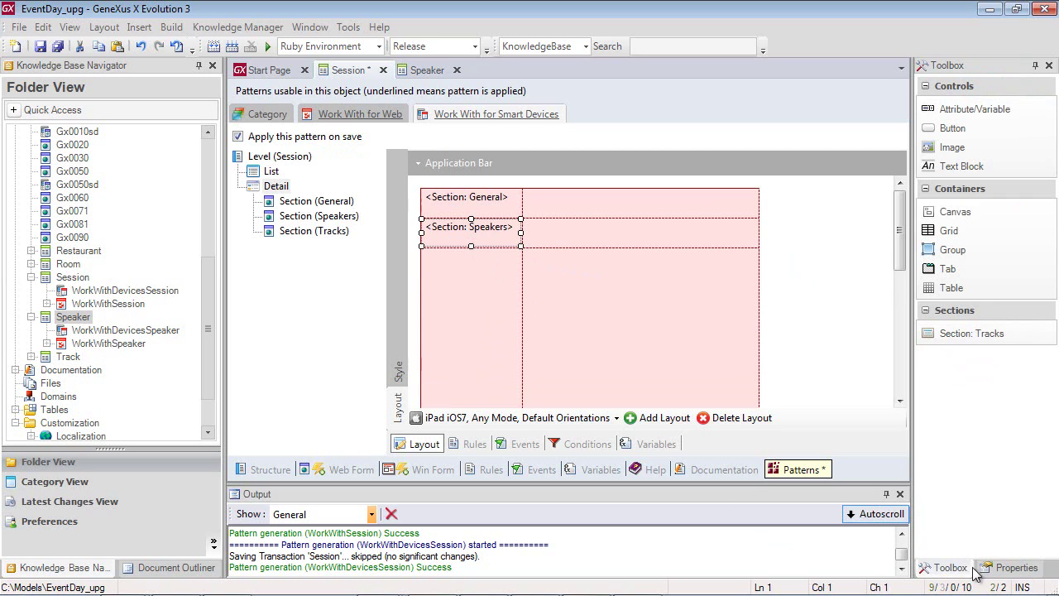
- Set the Speakers section's Display property to Inline and check the General section's properties
{"action": "left_click", "coordinate": [1010, 568]}
{"action": "left_click_drag", "start_coordinate": [913, 296], "coordinate": [857, 304]}
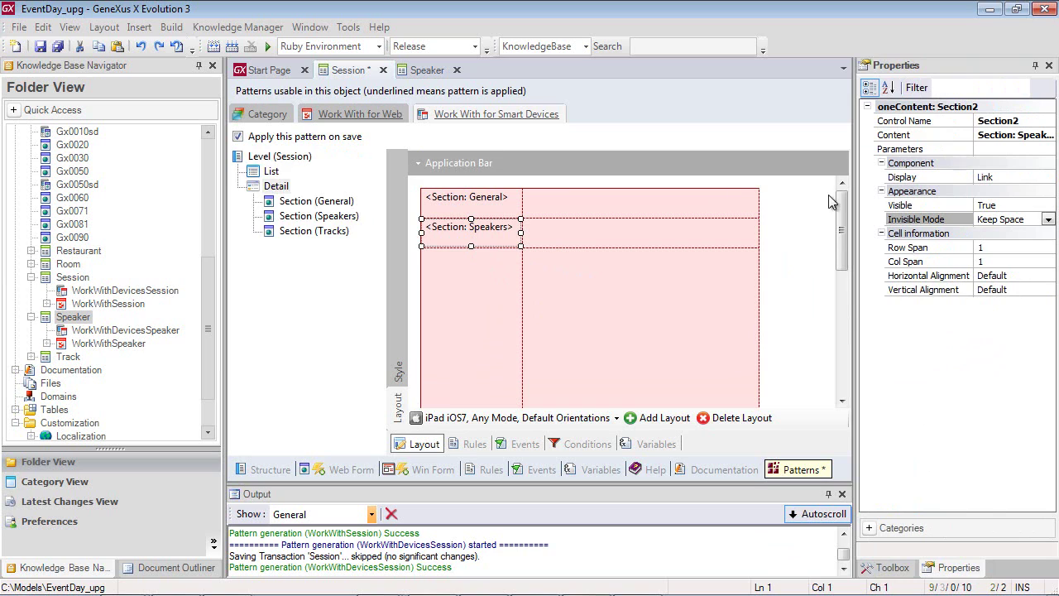
{"action": "left_click", "coordinate": [999, 179]}
{"action": "left_click", "coordinate": [1047, 179]}
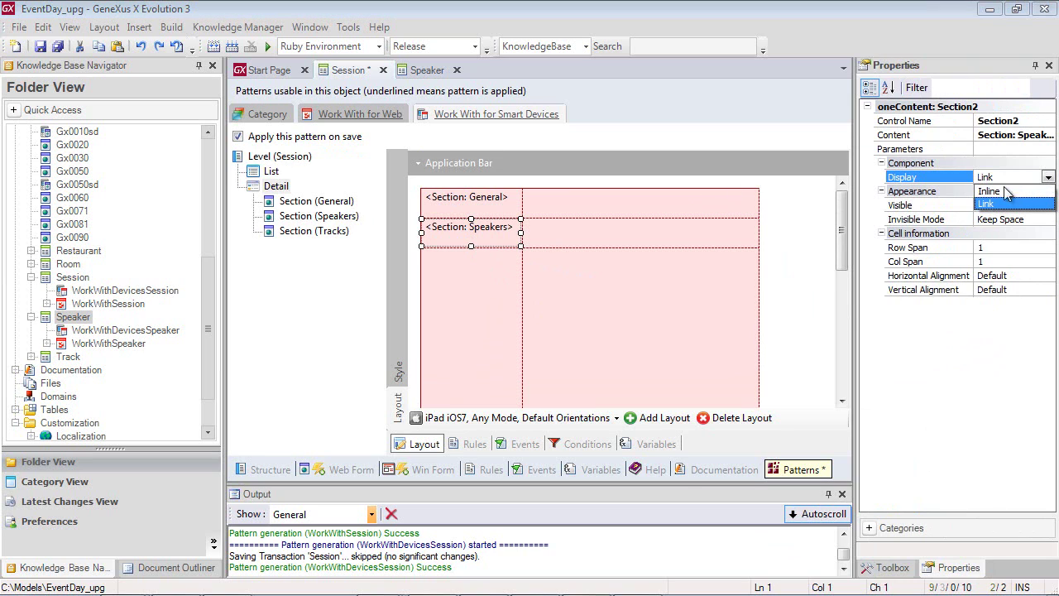
{"action": "left_click", "coordinate": [999, 191]}
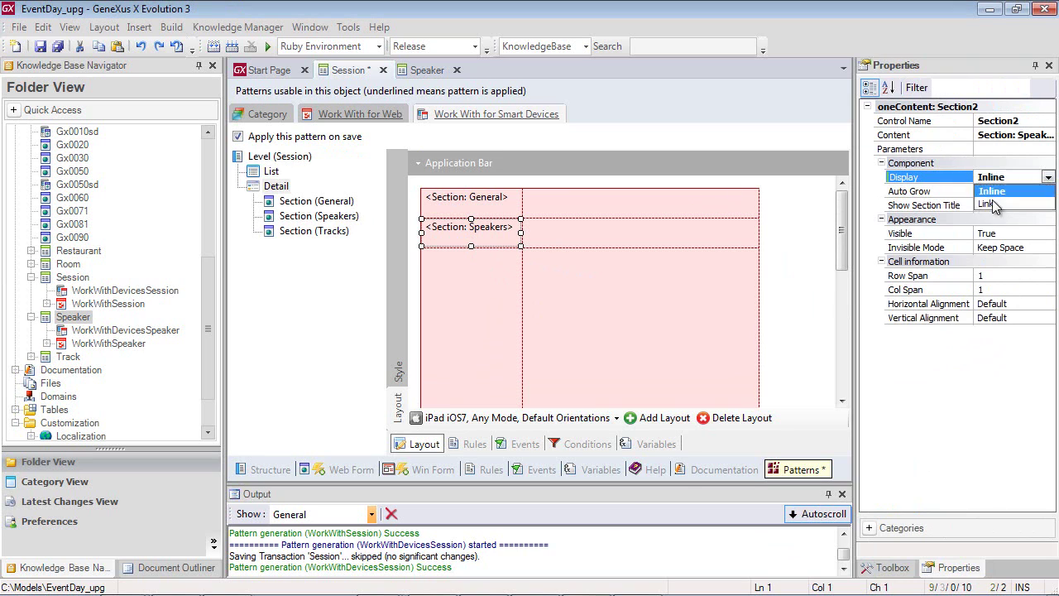
{"action": "left_click", "coordinate": [481, 196]}
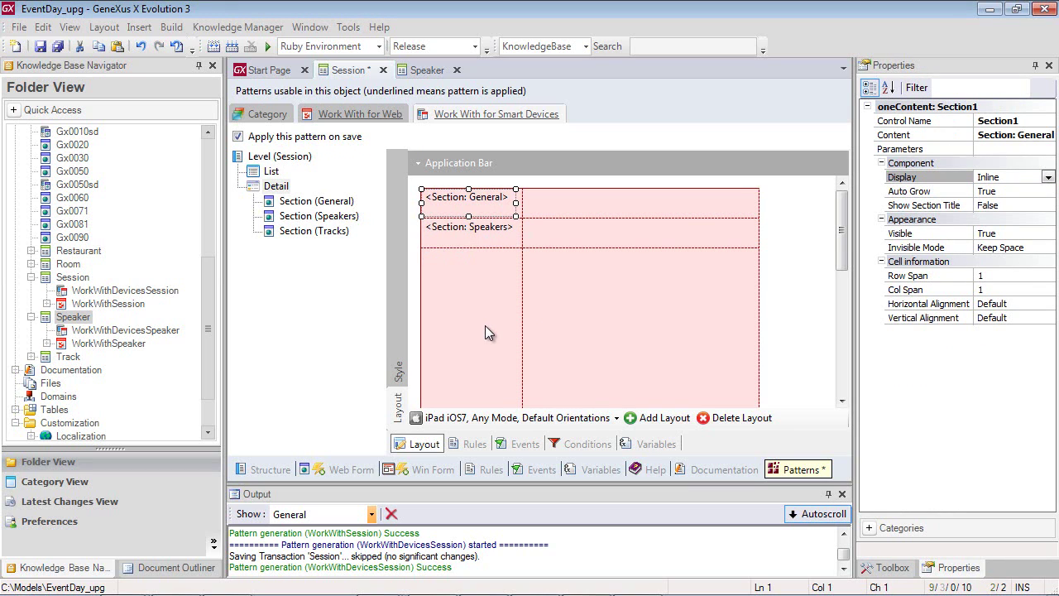
- Return to the Any Platform layout and start a new layout of size Phone, keeping Any Platform
{"action": "left_click", "coordinate": [492, 418]}
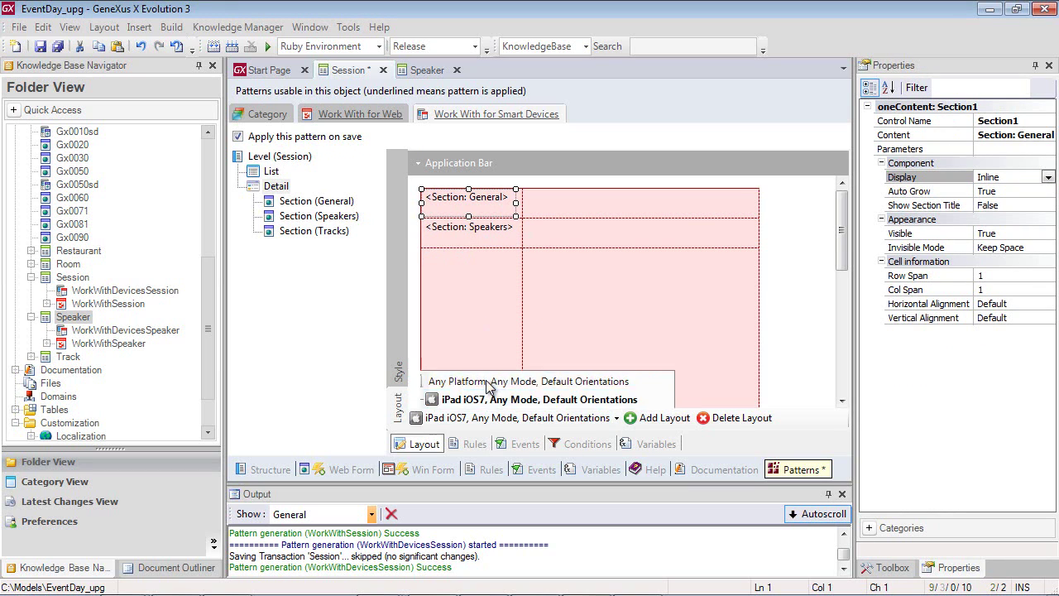
{"action": "left_click", "coordinate": [491, 382]}
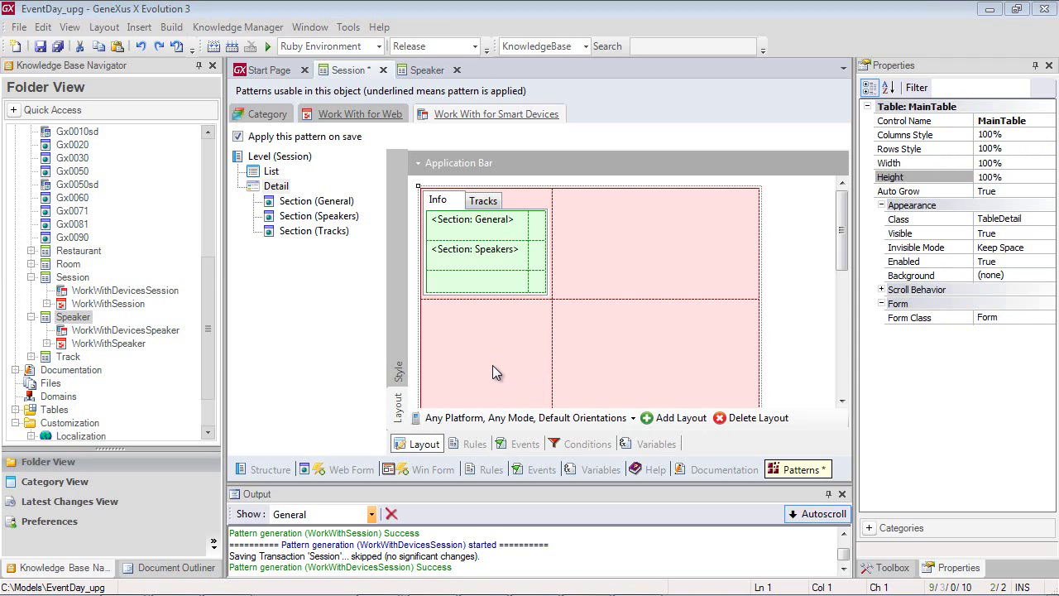
{"action": "left_click", "coordinate": [671, 424]}
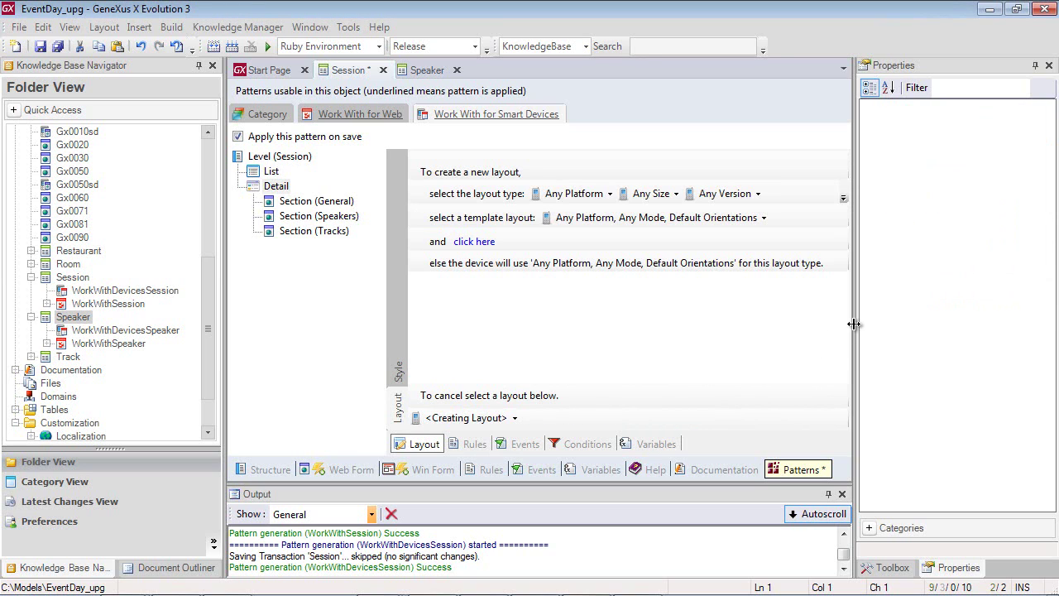
{"action": "left_click_drag", "start_coordinate": [854, 324], "coordinate": [992, 323]}
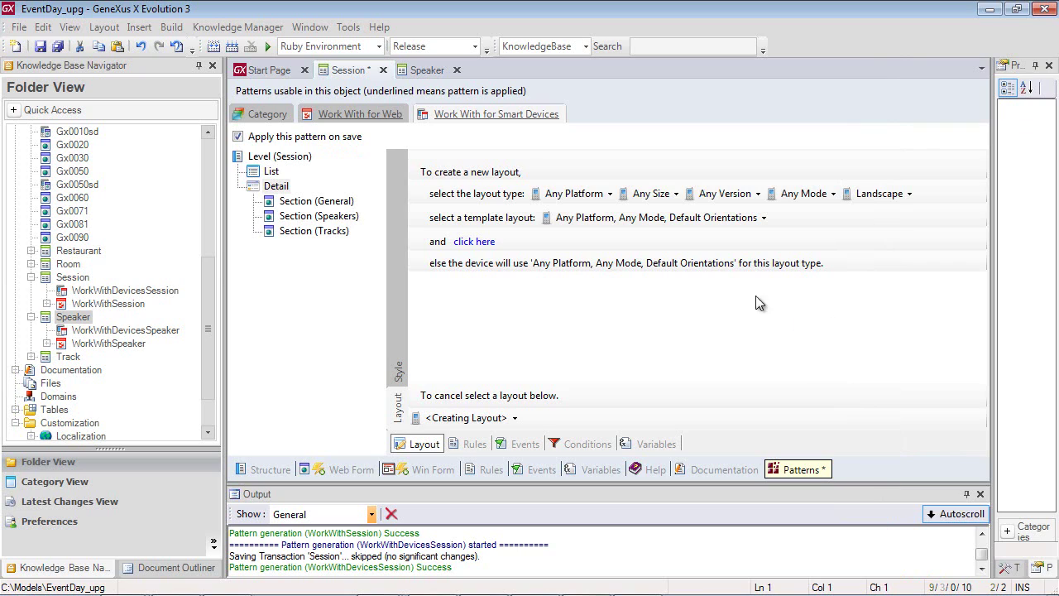
{"action": "left_click", "coordinate": [658, 193]}
{"action": "left_click", "coordinate": [661, 229]}
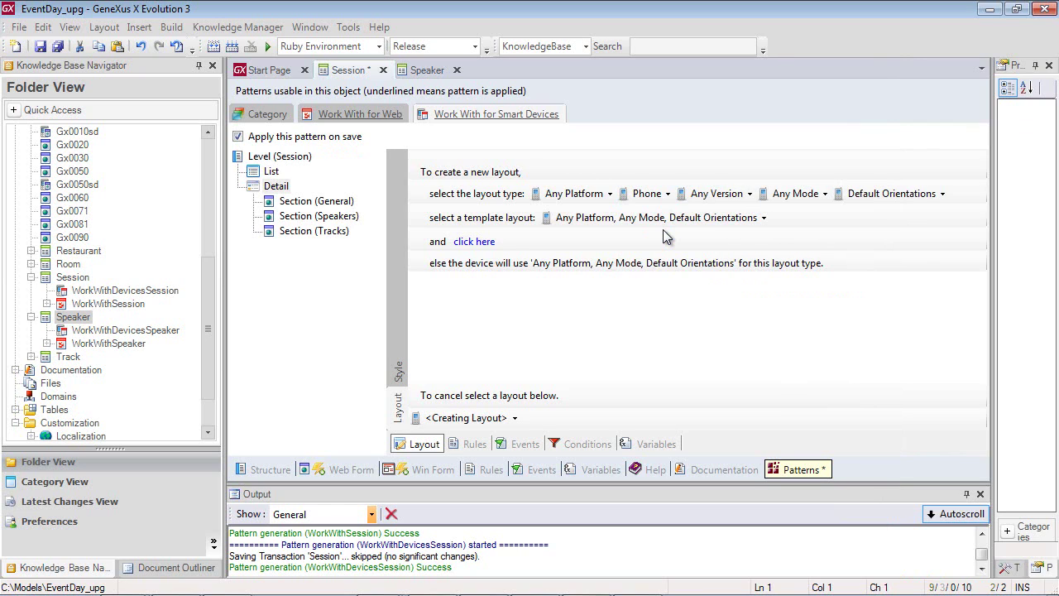
{"action": "left_click", "coordinate": [593, 194]}
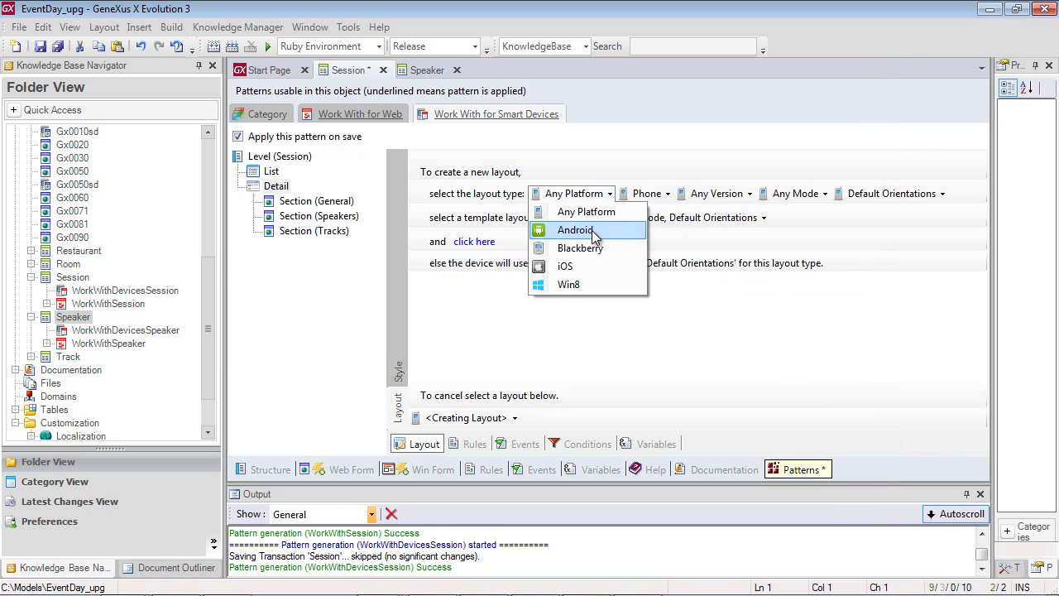
{"action": "left_click", "coordinate": [591, 213]}
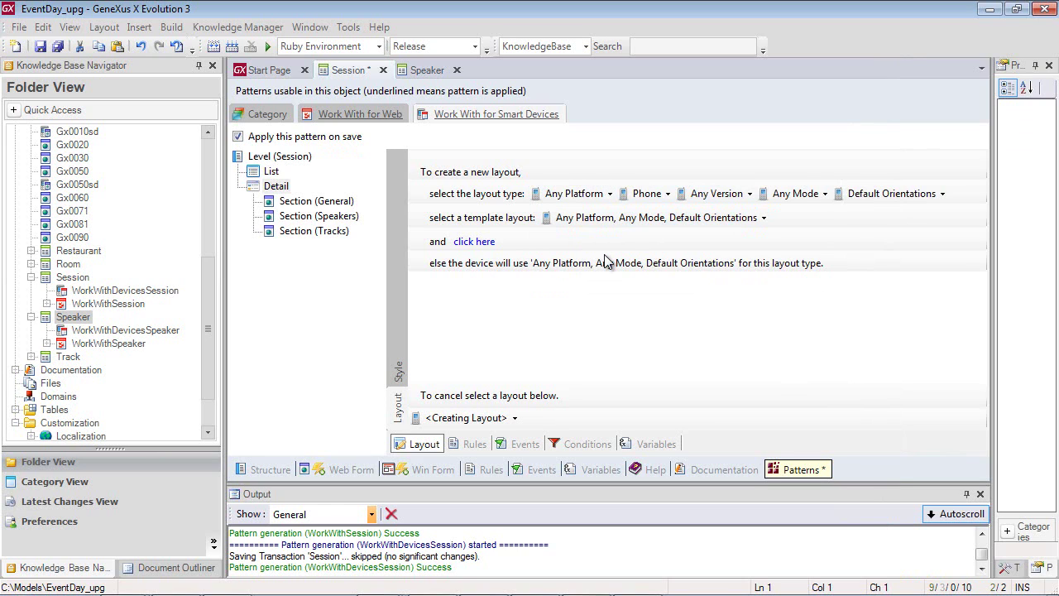
- Keep "Any Platform, Any Mode, Default Orientations" as the template layout and create the phone layout
{"action": "left_click", "coordinate": [699, 218]}
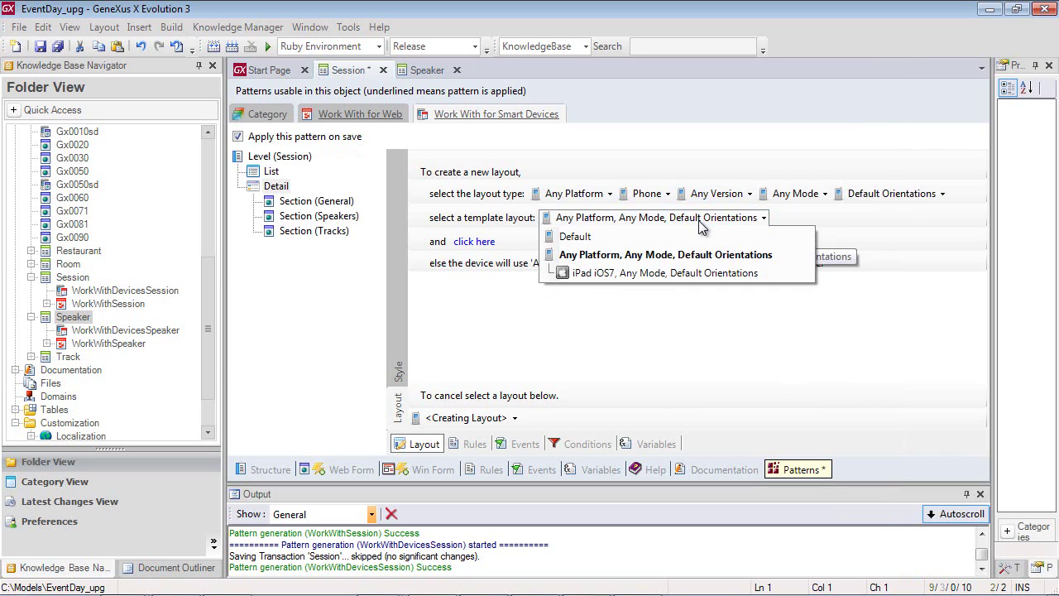
{"action": "left_click", "coordinate": [697, 263]}
{"action": "left_click", "coordinate": [483, 241]}
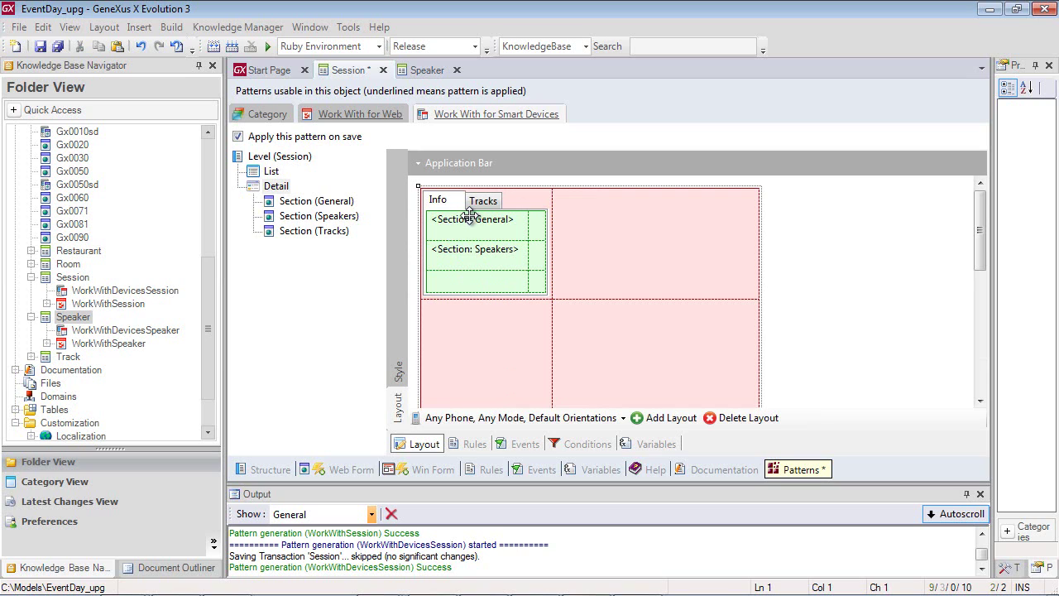
- Switch to the "Any Platform, Any Mode, Default Orientations" layout and delete its tab control holding Info and Tracks
{"action": "left_click", "coordinate": [623, 418]}
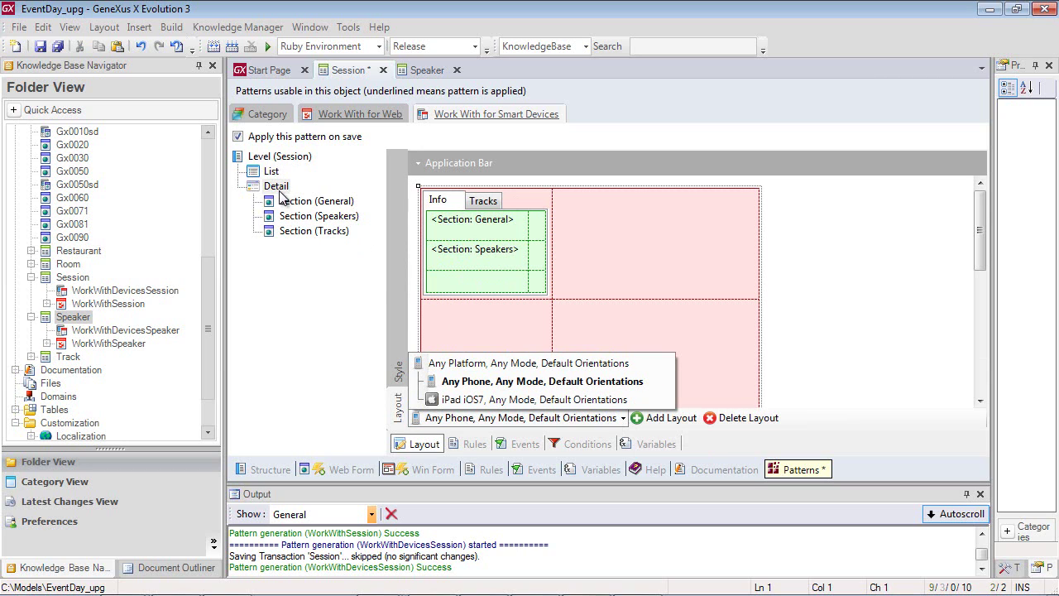
{"action": "left_click", "coordinate": [534, 365]}
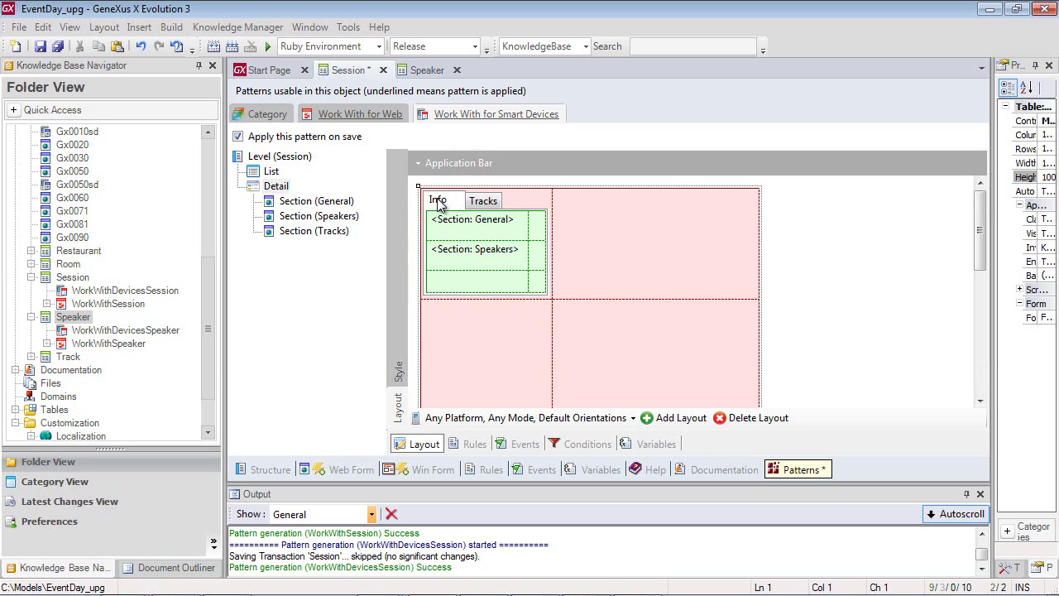
{"action": "left_click", "coordinate": [478, 202]}
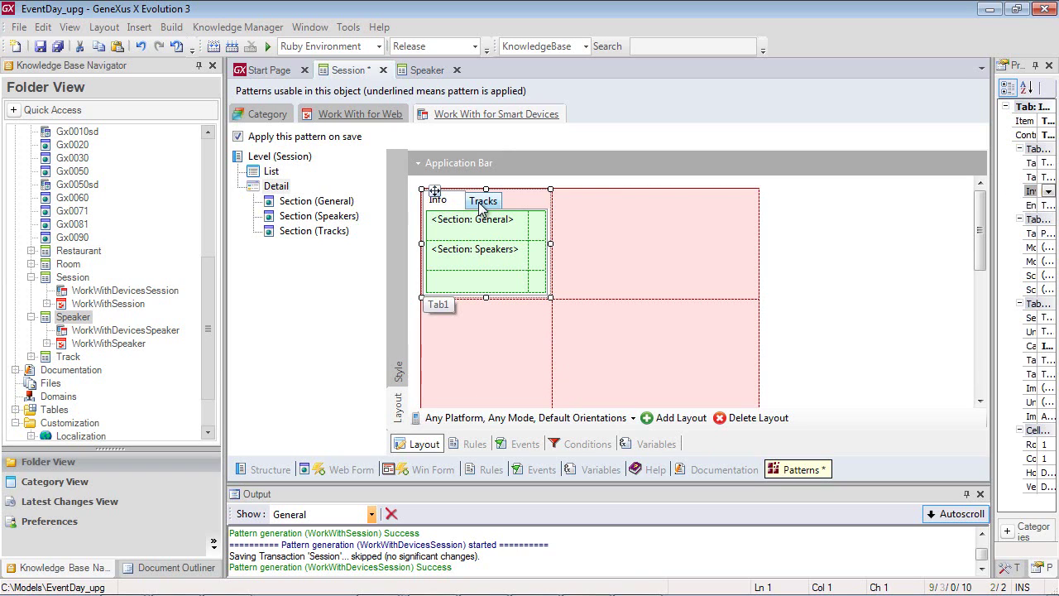
{"action": "key", "text": "Delete"}
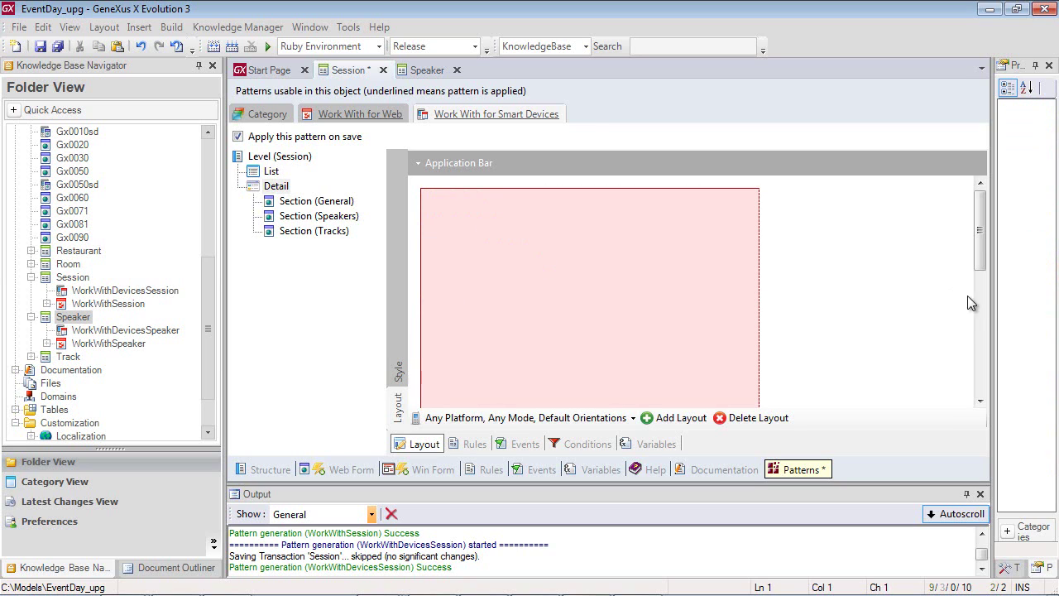
- Insert the All Sections Content control into the emptied Any Platform layout
{"action": "left_click_drag", "start_coordinate": [992, 298], "coordinate": [895, 298]}
{"action": "left_click", "coordinate": [933, 567]}
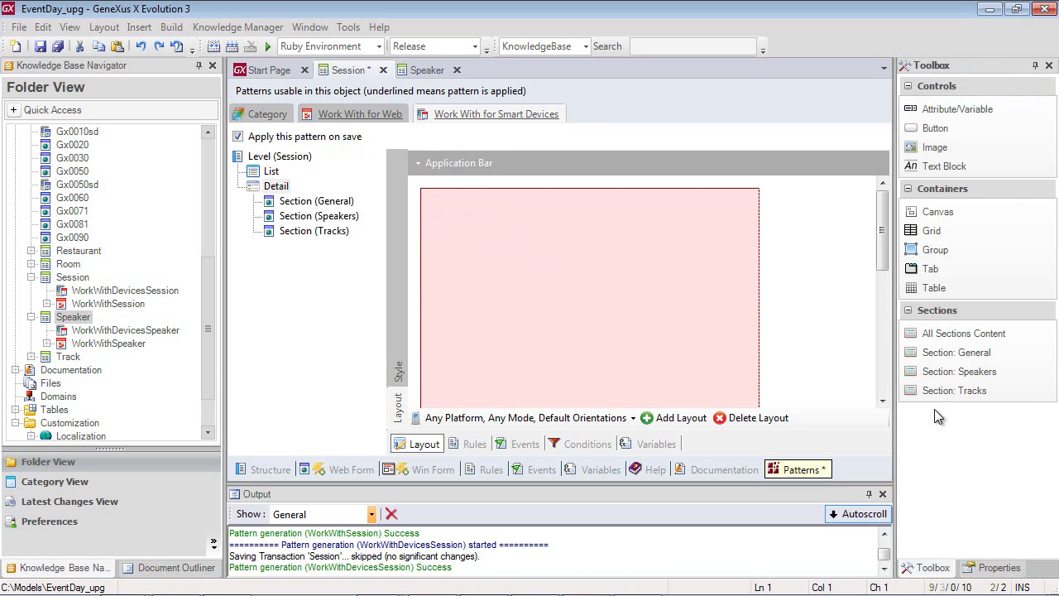
{"action": "left_click_drag", "start_coordinate": [939, 334], "coordinate": [579, 280]}
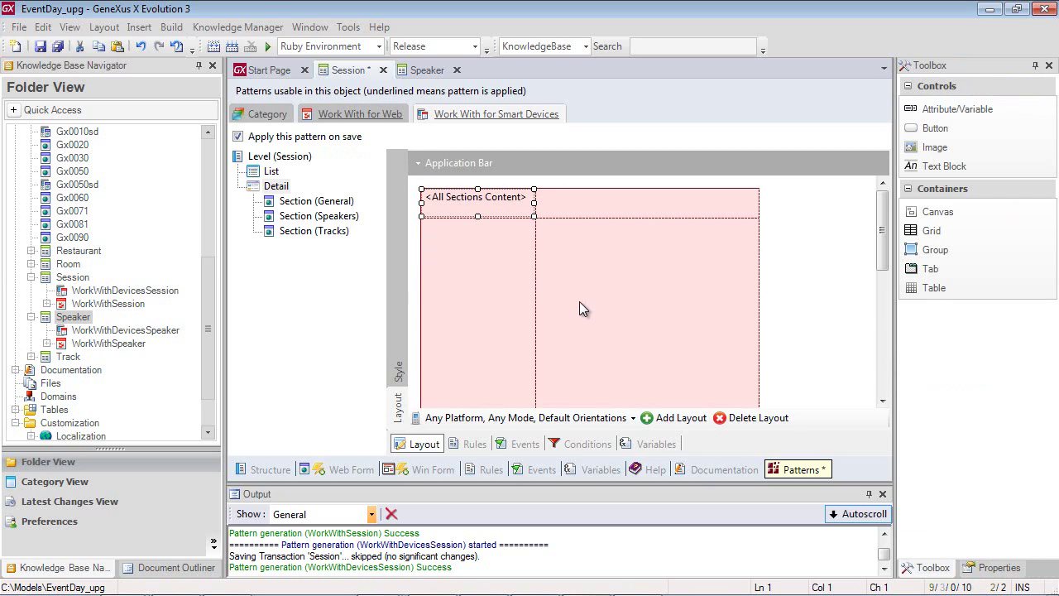
- Compare the Any Phone, iPad iOS7 and Any Platform layouts, and select the Any Platform layout's All Sections Content control
{"action": "left_click", "coordinate": [592, 418]}
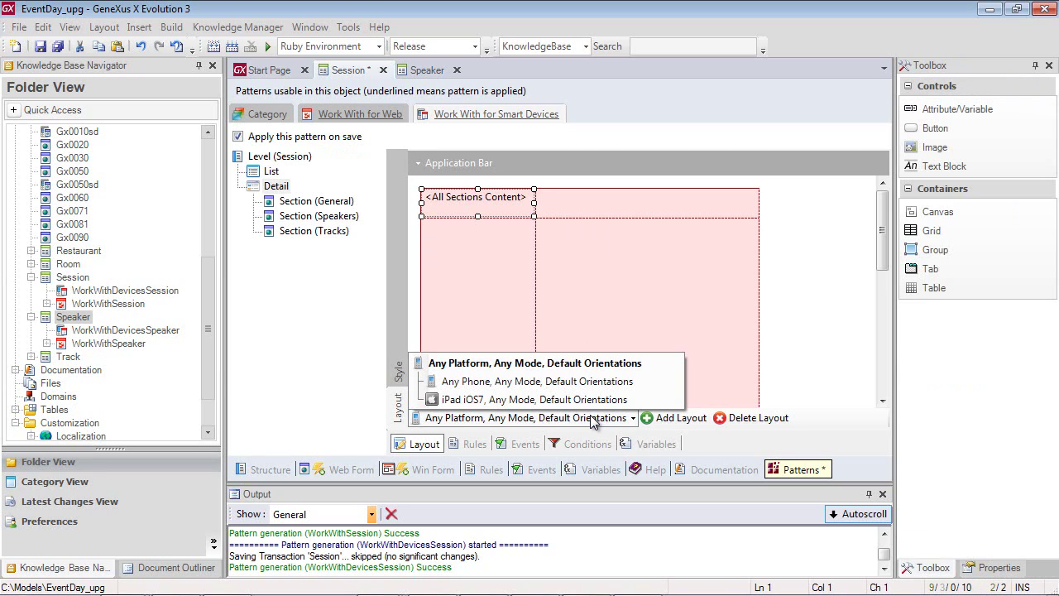
{"action": "left_click", "coordinate": [480, 381]}
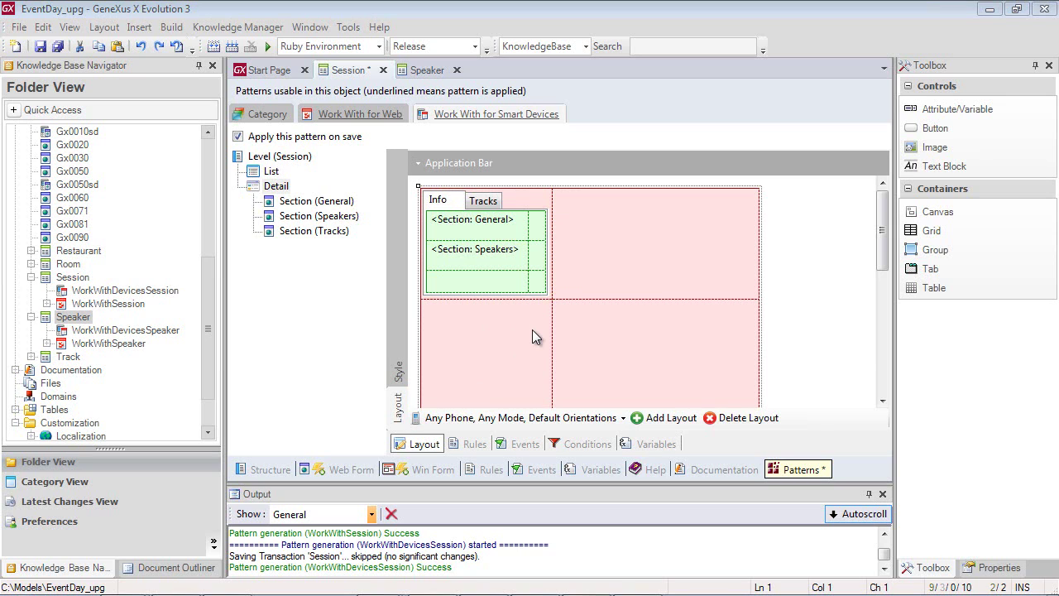
{"action": "left_click", "coordinate": [561, 419]}
{"action": "left_click", "coordinate": [550, 400]}
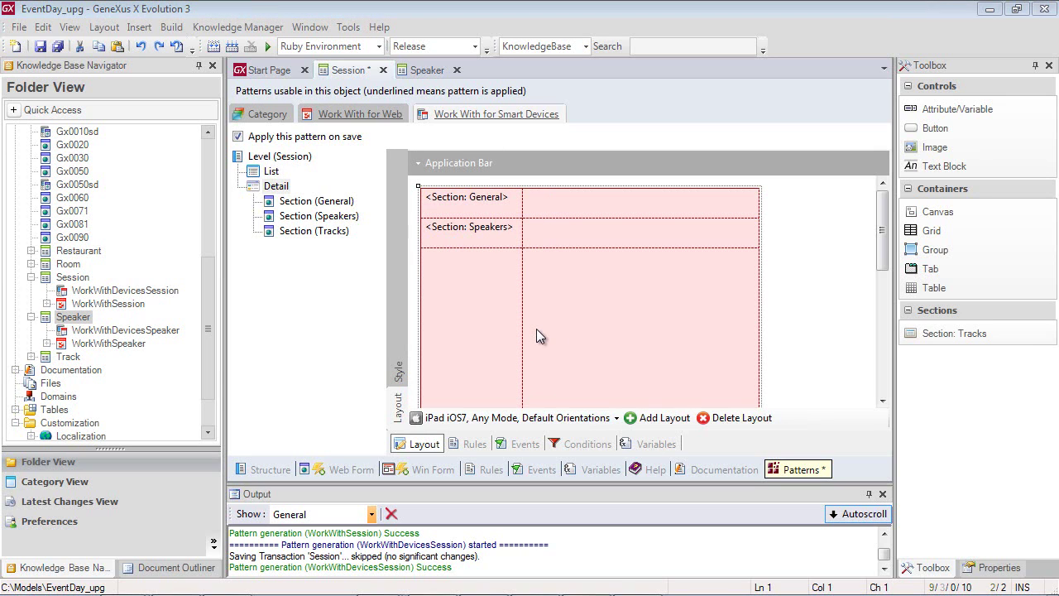
{"action": "left_click", "coordinate": [565, 420]}
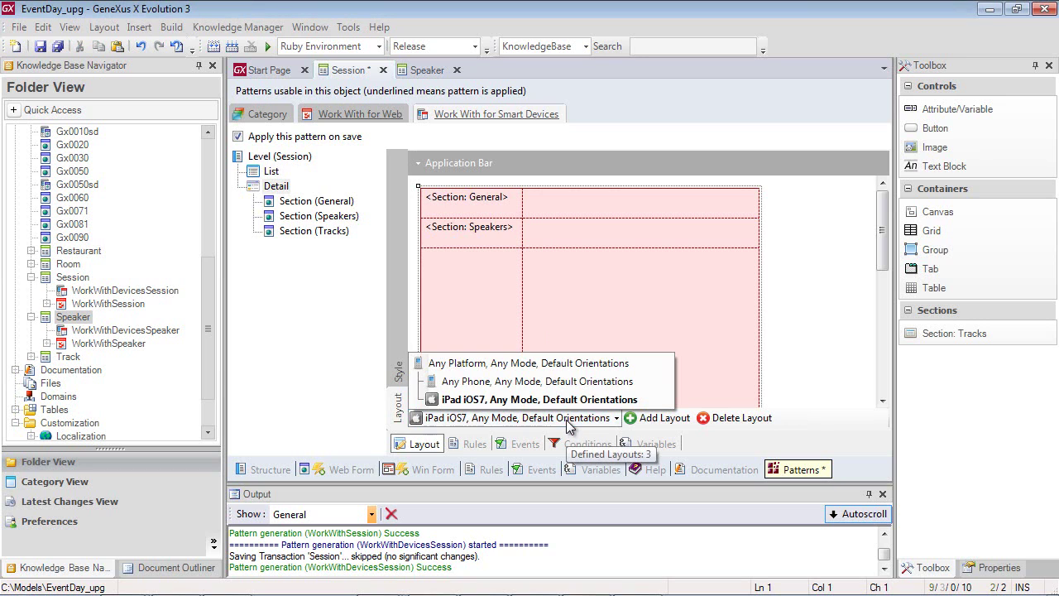
{"action": "left_click", "coordinate": [546, 364]}
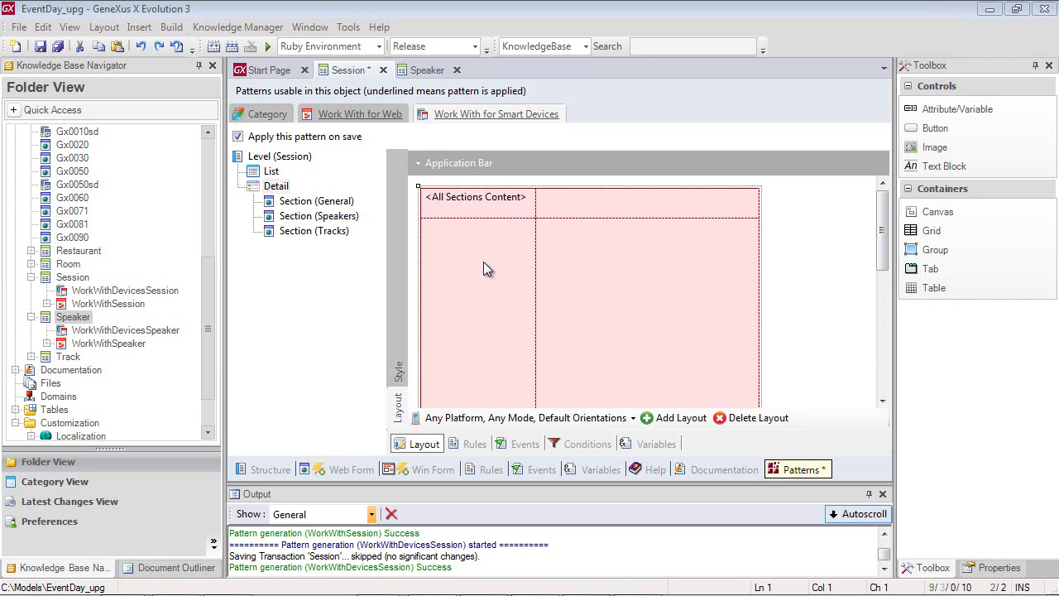
{"action": "left_click", "coordinate": [485, 203]}
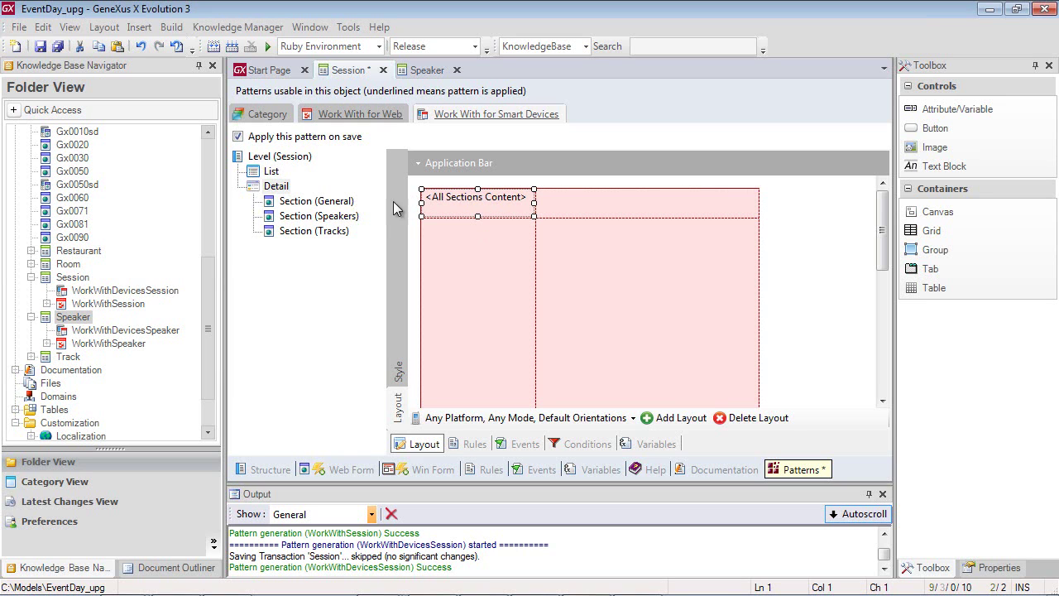